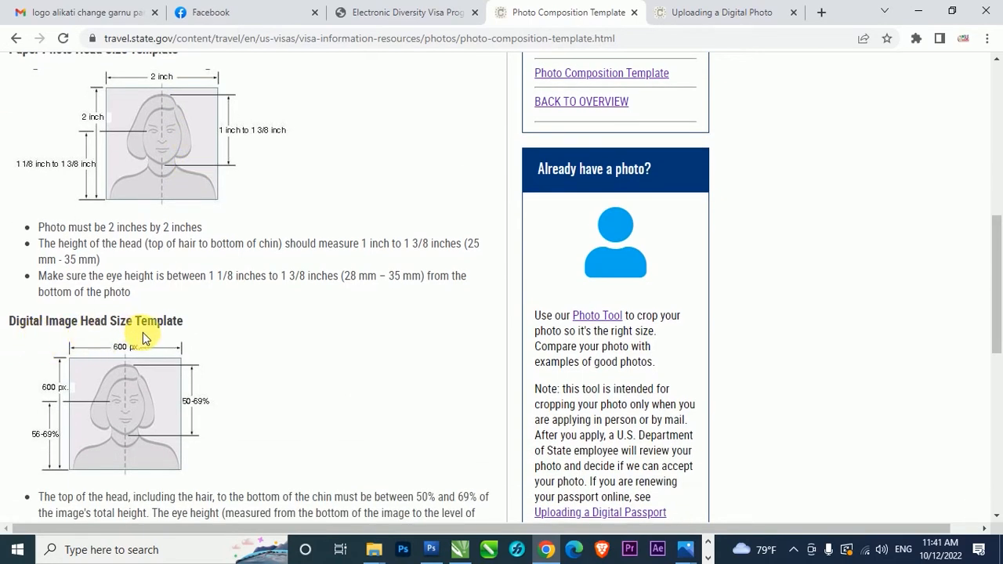
# - Calculate 56% of the 600-pixel image height in Calculator as 600 × 56 ÷ 100
pyautogui.scroll(-1, 248, 321)
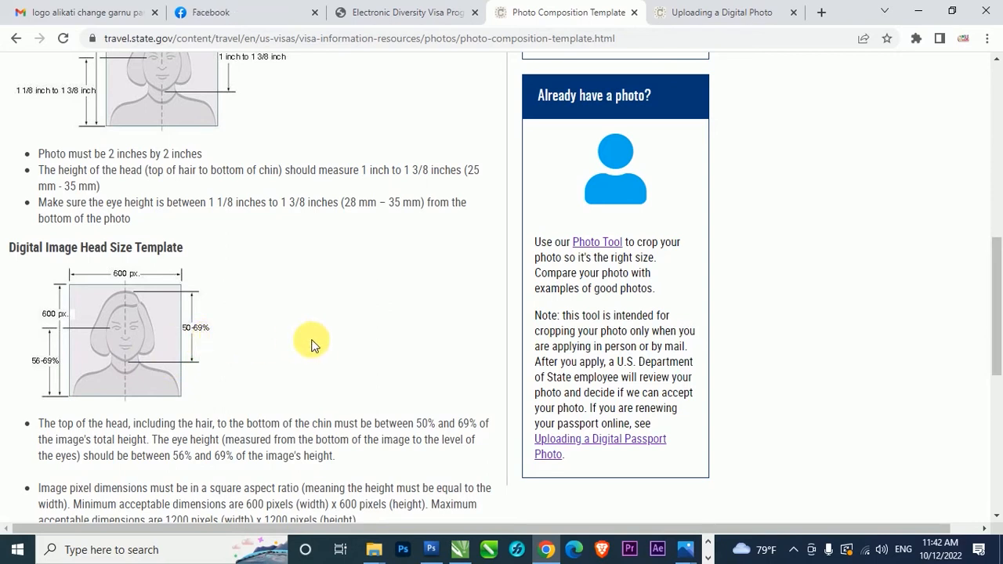
pyautogui.press('super+r')
pyautogui.press('Return')
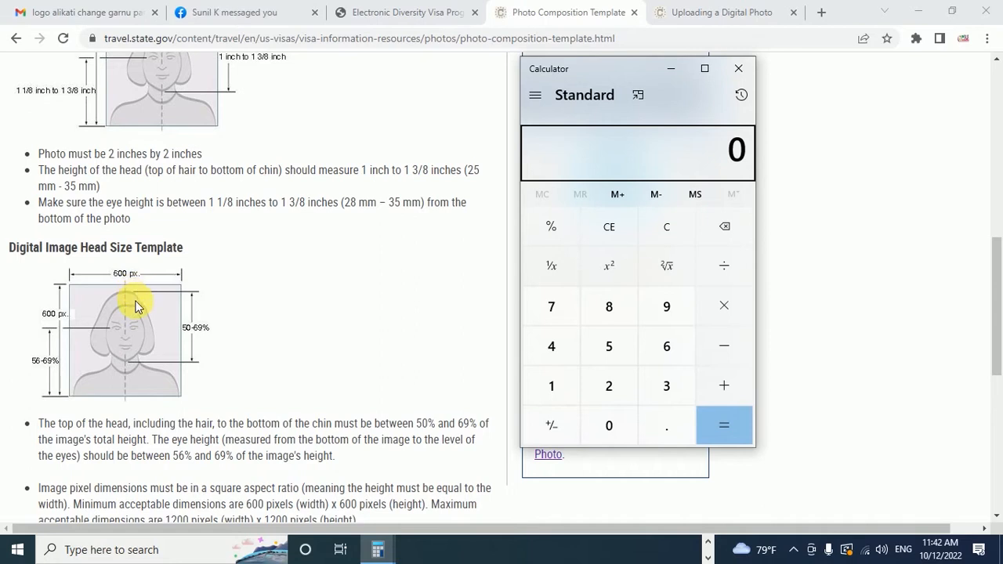
pyautogui.click(659, 347)
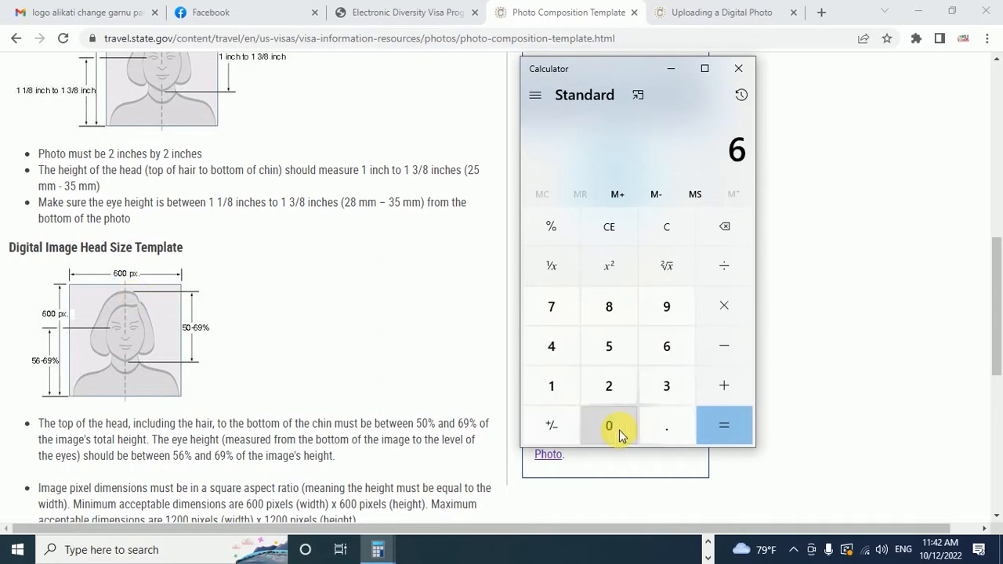
pyautogui.click(619, 430)
pyautogui.click(619, 430)
pyautogui.click(733, 424)
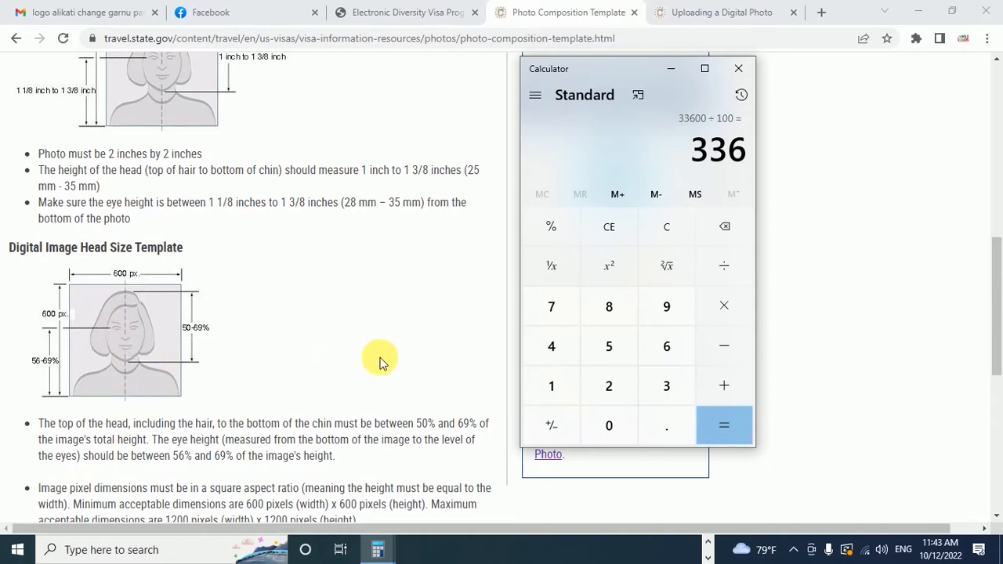
pyautogui.click(673, 69)
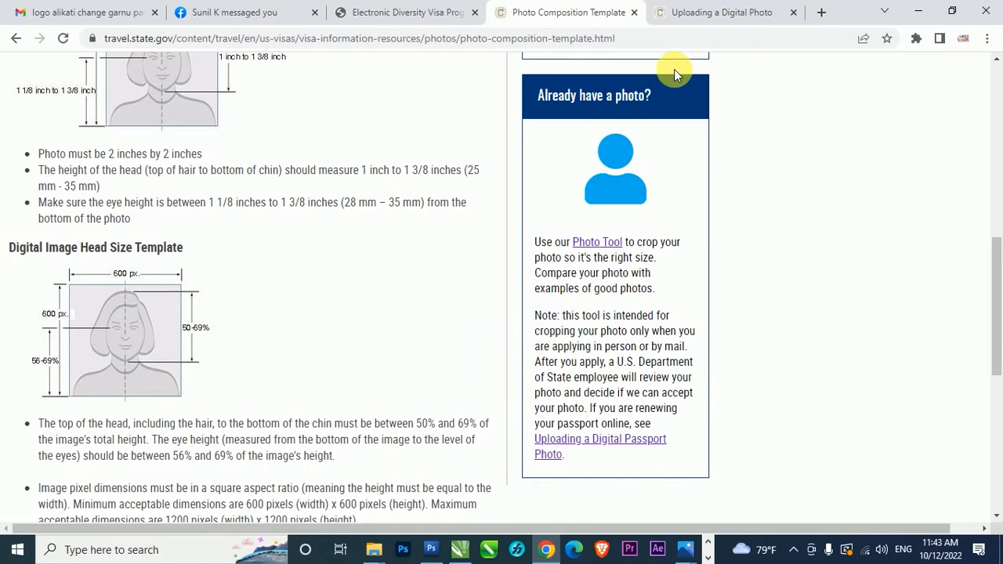
# - Read the special requirements and photo basics on the Uploading a Digital Photo page
pyautogui.click(727, 11)
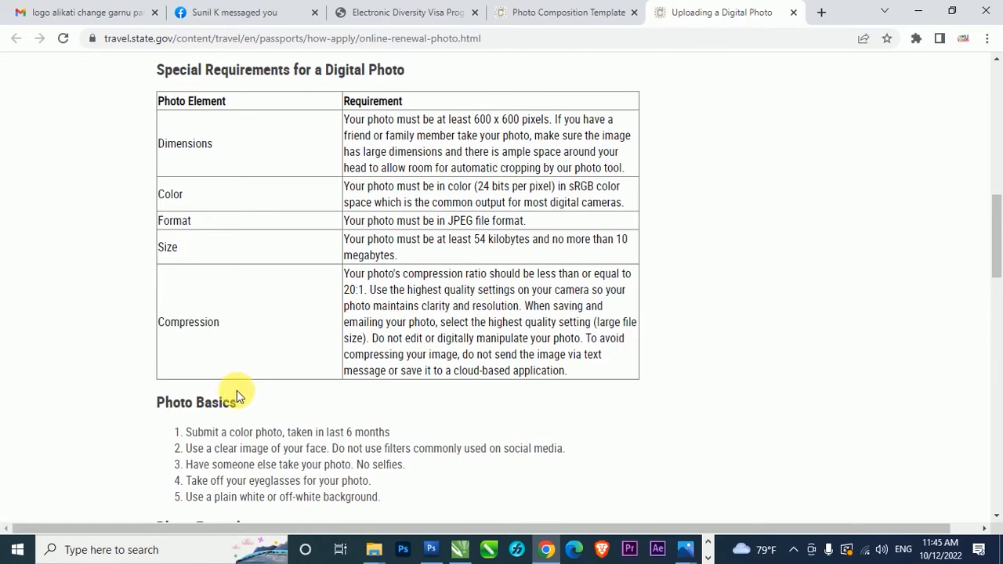
pyautogui.scroll(-1, 236, 390)
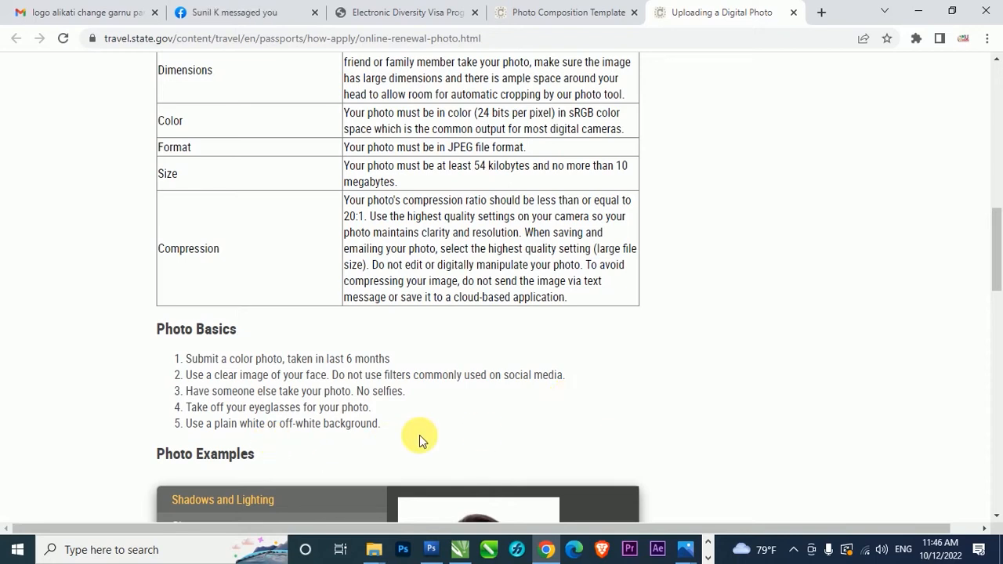
pyautogui.scroll(-3, 542, 385)
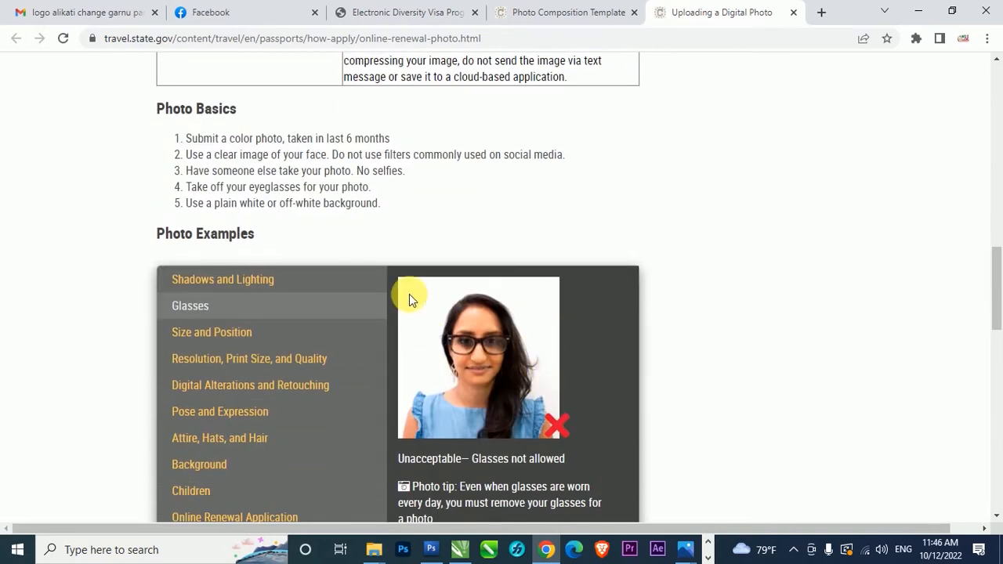
# - Examine the acceptable and unacceptable photo examples for Glasses and for Shadows and Lighting
pyautogui.scroll(-2, 409, 295)
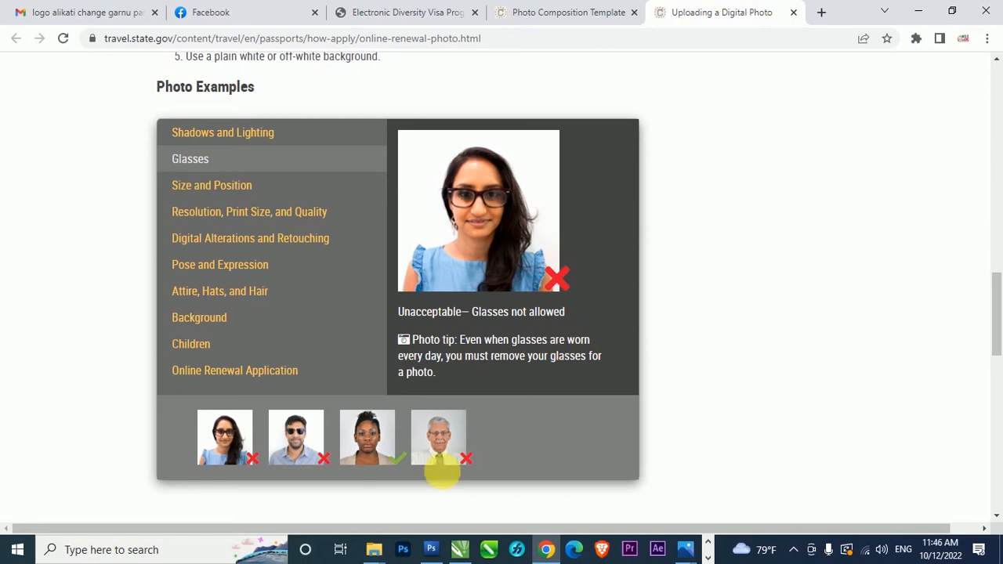
pyautogui.click(384, 448)
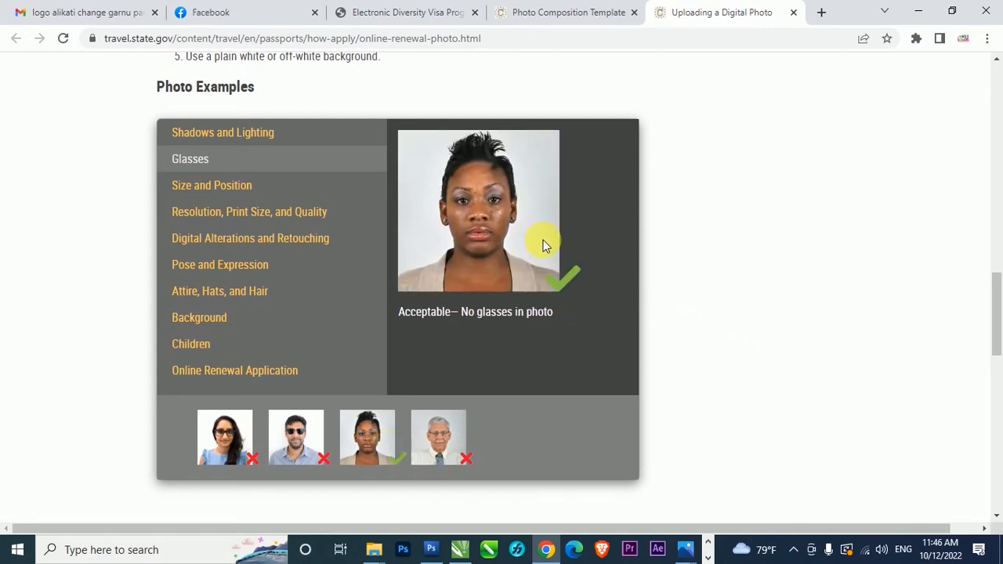
pyautogui.click(212, 135)
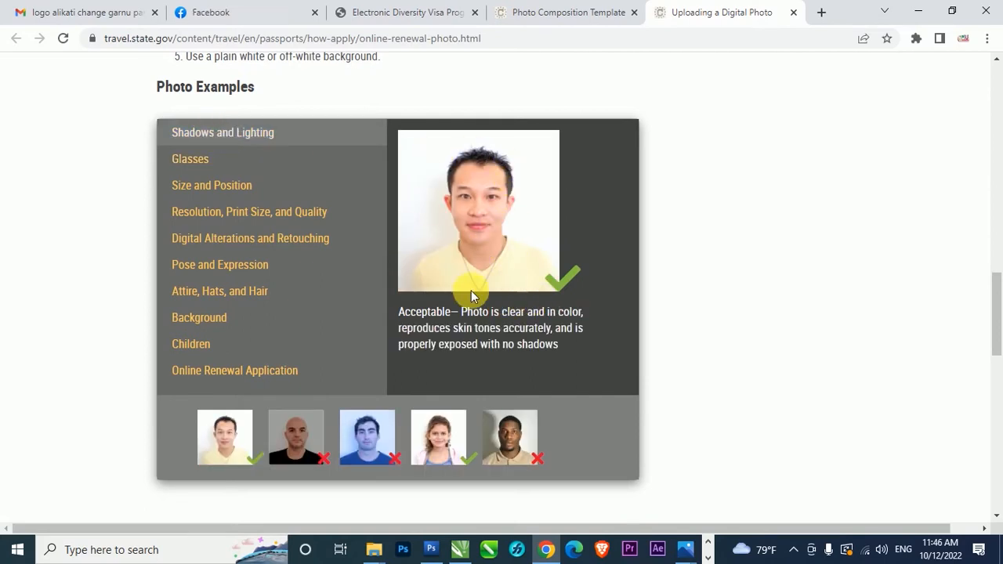
pyautogui.click(296, 435)
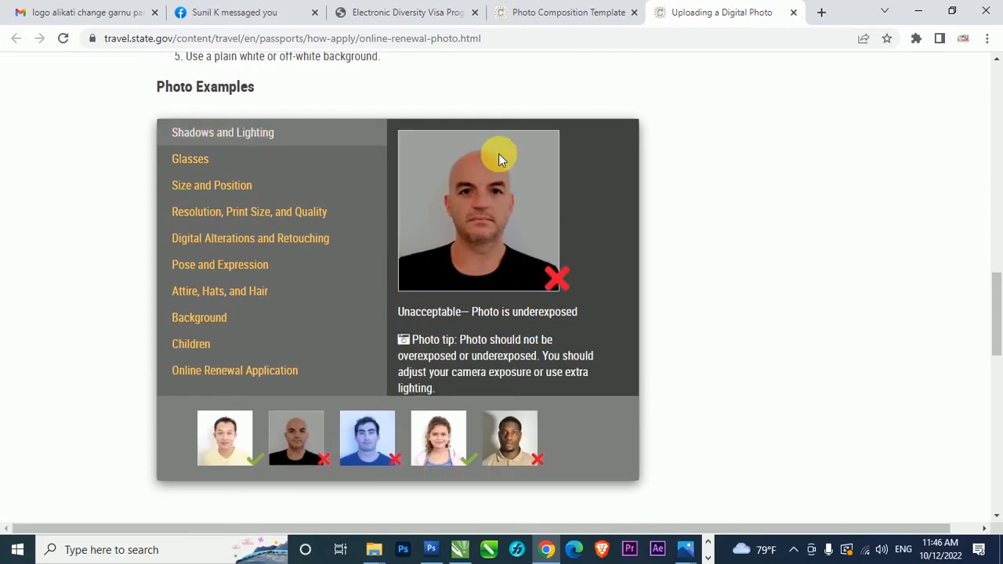
pyautogui.click(376, 437)
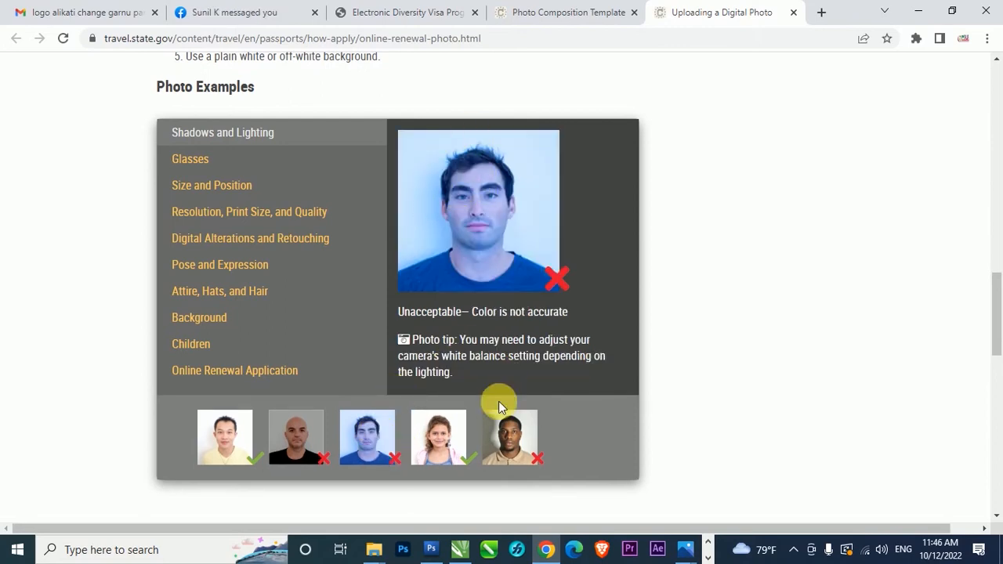
pyautogui.click(455, 444)
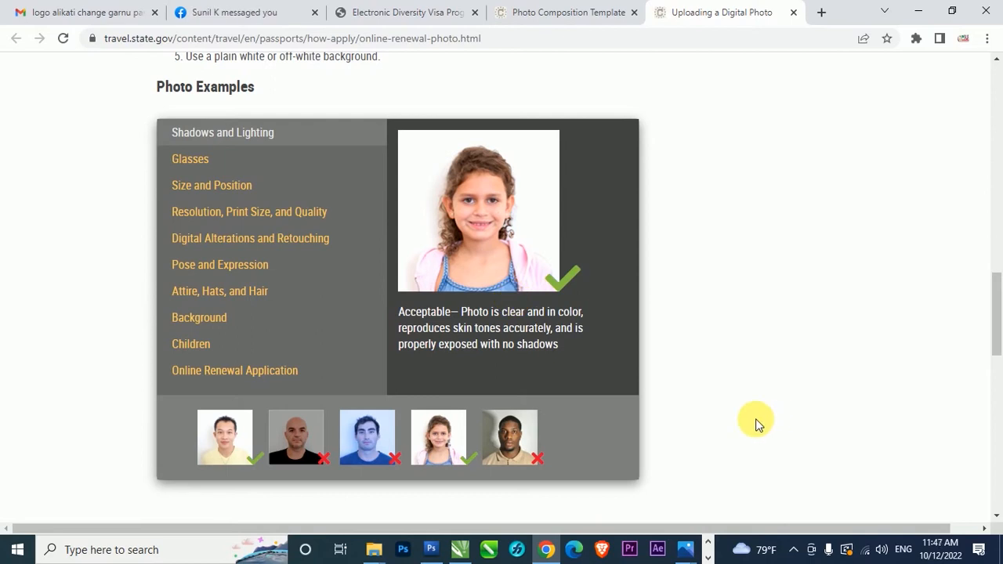
# - Recheck the digital photo requirements table and the Digital Image Head Size Template on the Photo Composition Template page
pyautogui.scroll(1, 735, 376)
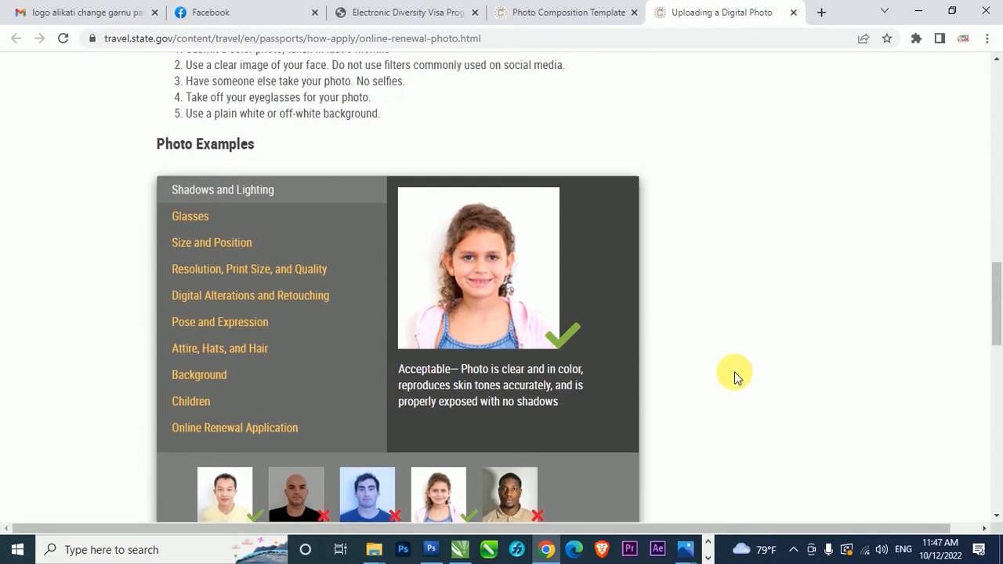
pyautogui.scroll(4, 702, 332)
pyautogui.scroll(3, 734, 320)
pyautogui.scroll(-3, 733, 316)
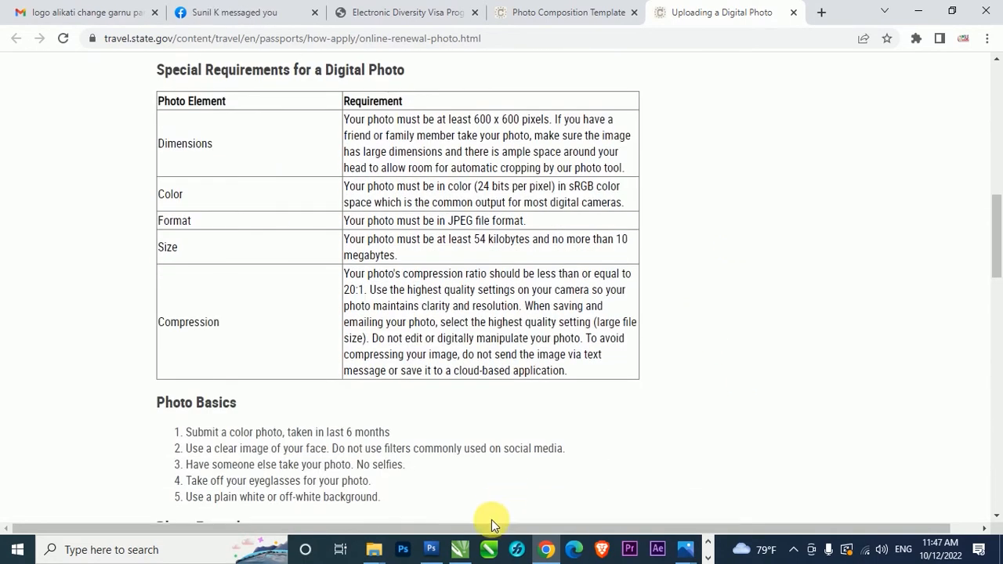
pyautogui.click(431, 549)
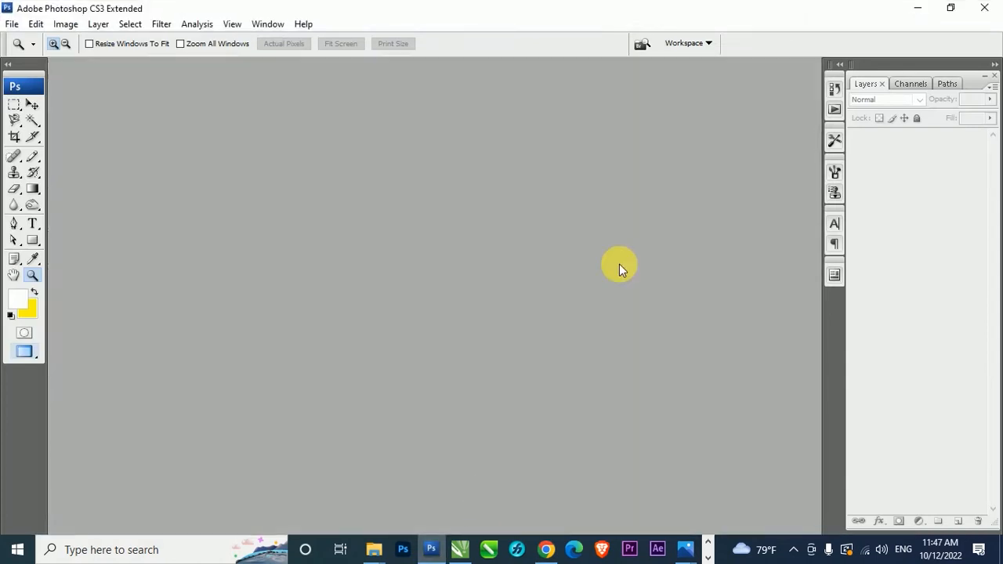
pyautogui.click(546, 549)
pyautogui.click(553, 16)
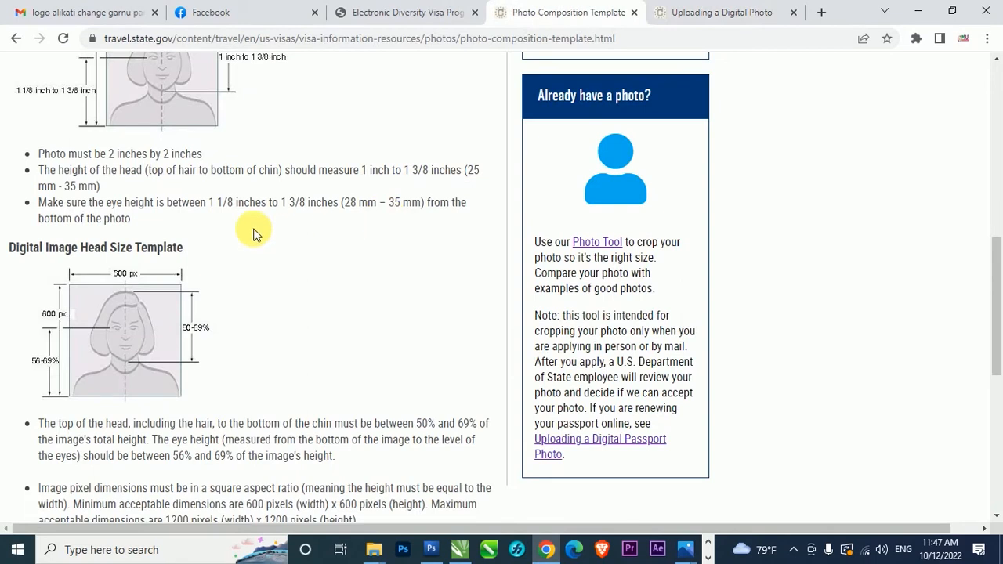
# - Create a 600 × 600 pixel Photoshop document at 300 pixels/inch in 8-bit RGB Color with a white background
pyautogui.click(431, 550)
pyautogui.hotkey('ctrl', 'n')
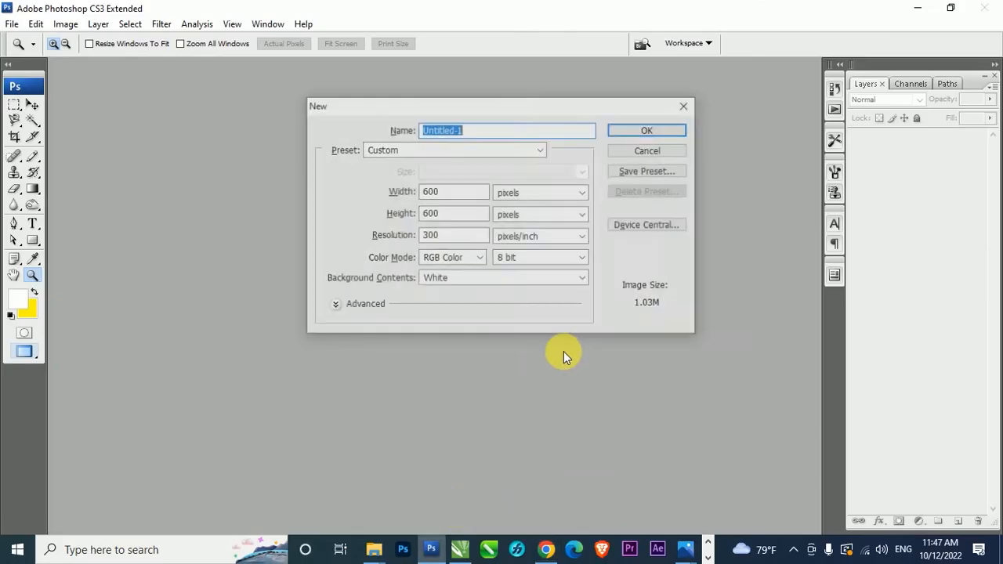
pyautogui.click(465, 193)
pyautogui.moveTo(466, 193); pyautogui.dragTo(340, 206)
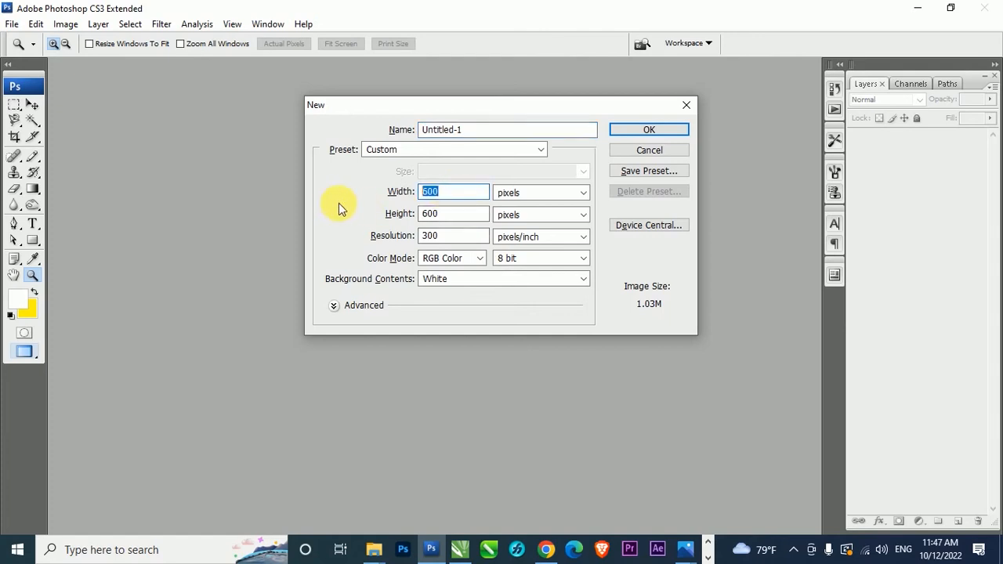
pyautogui.moveTo(459, 215); pyautogui.dragTo(302, 221)
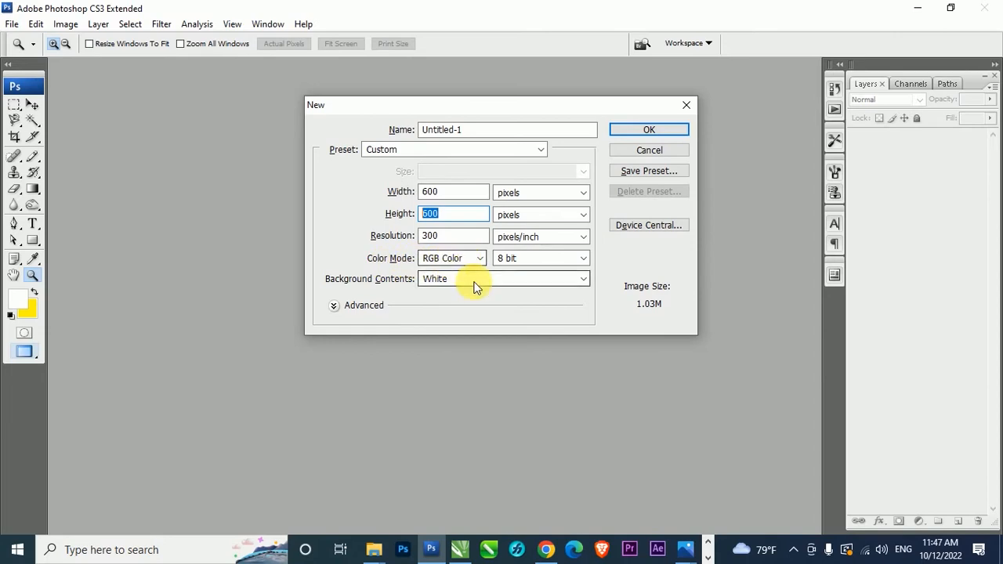
pyautogui.click(638, 132)
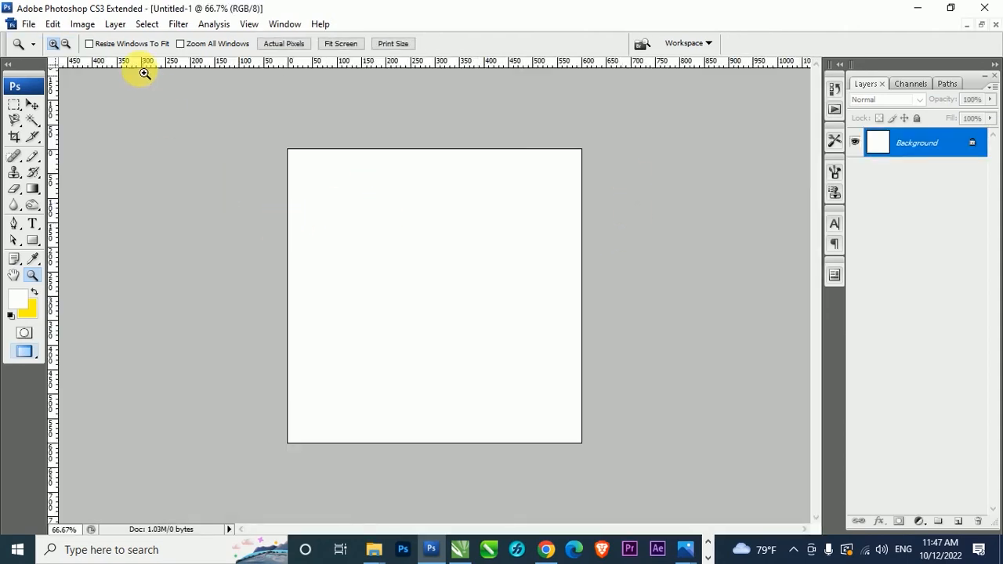
# - Check the document's width and height in inches in the Image Size settings
pyautogui.click(81, 24)
pyautogui.click(110, 135)
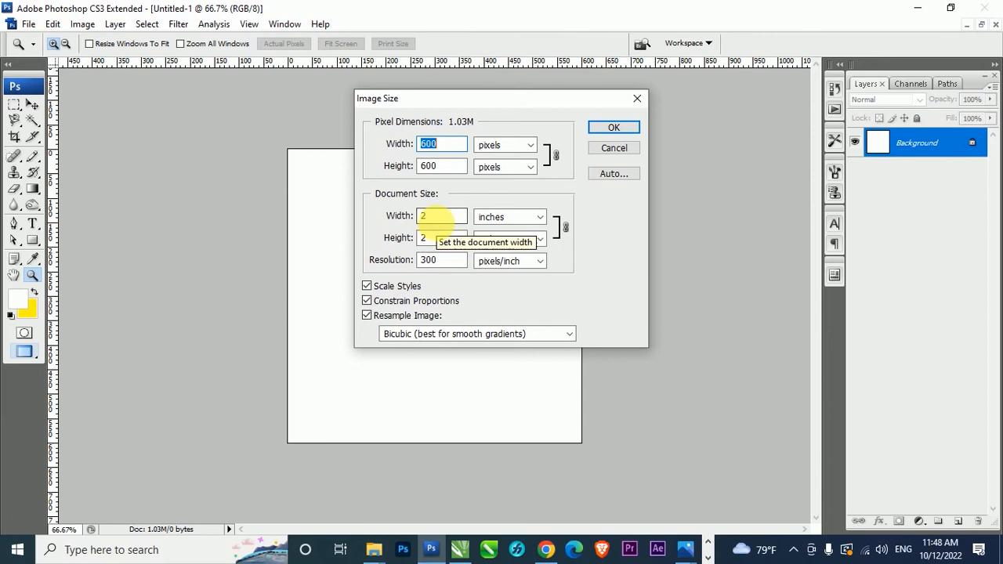
pyautogui.click(615, 127)
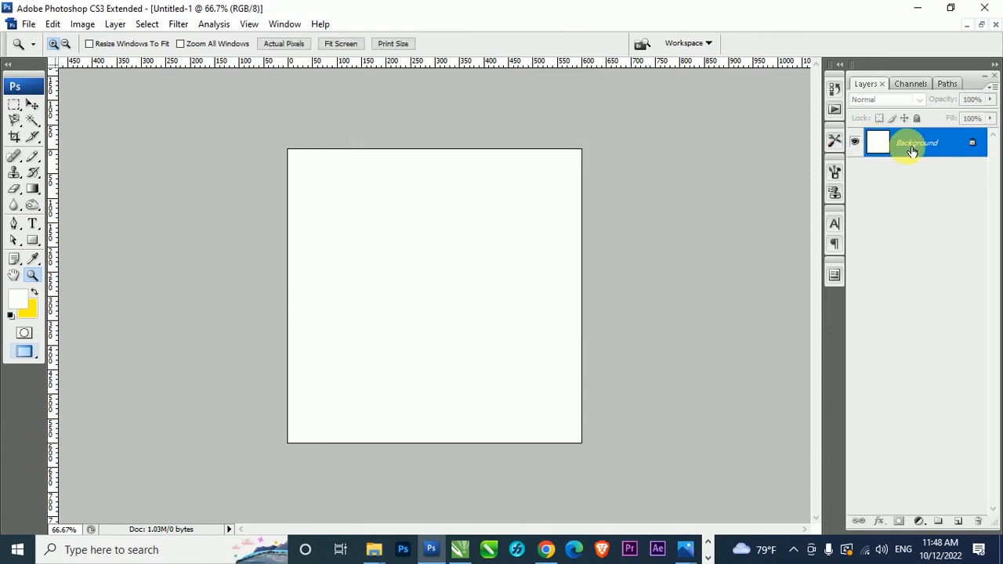
# - Convert the Background into a regular layer and place vertical and horizontal guides through the canvas centre
pyautogui.keyDown('alt'); pyautogui.doubleClick(911, 142); pyautogui.keyUp('alt')
pyautogui.press('v')
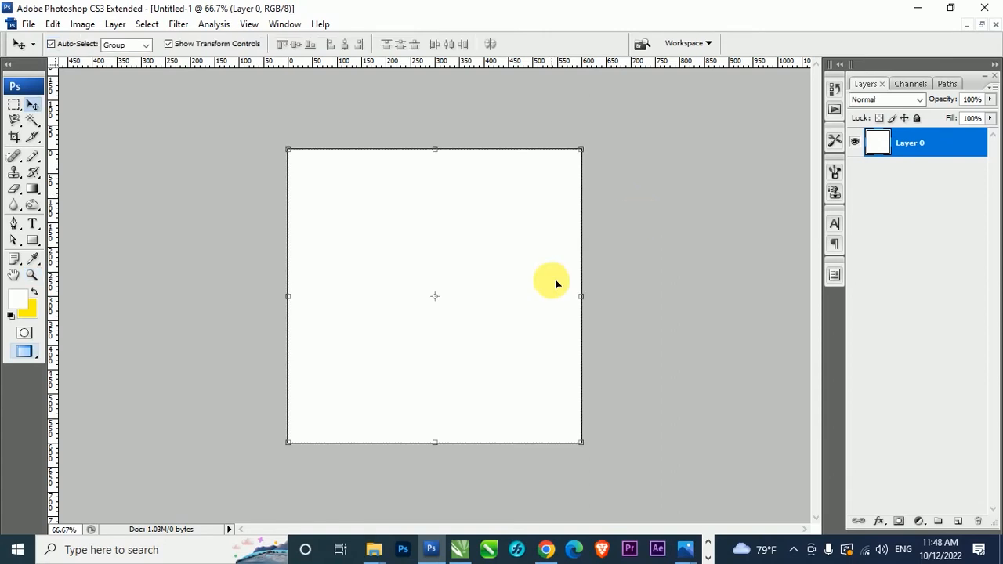
pyautogui.moveTo(54, 274); pyautogui.dragTo(436, 299)
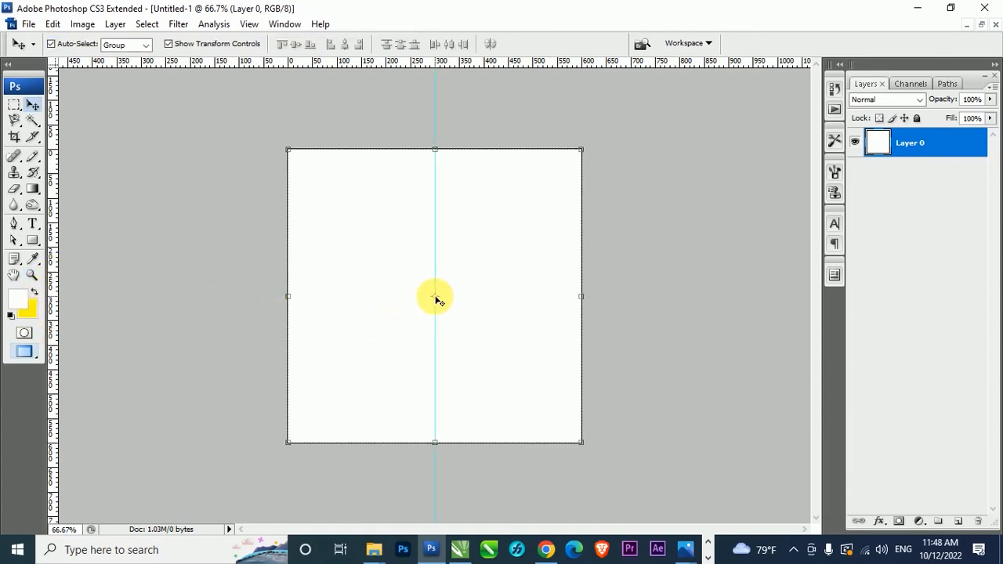
pyautogui.moveTo(392, 68); pyautogui.dragTo(421, 299)
pyautogui.click(689, 248)
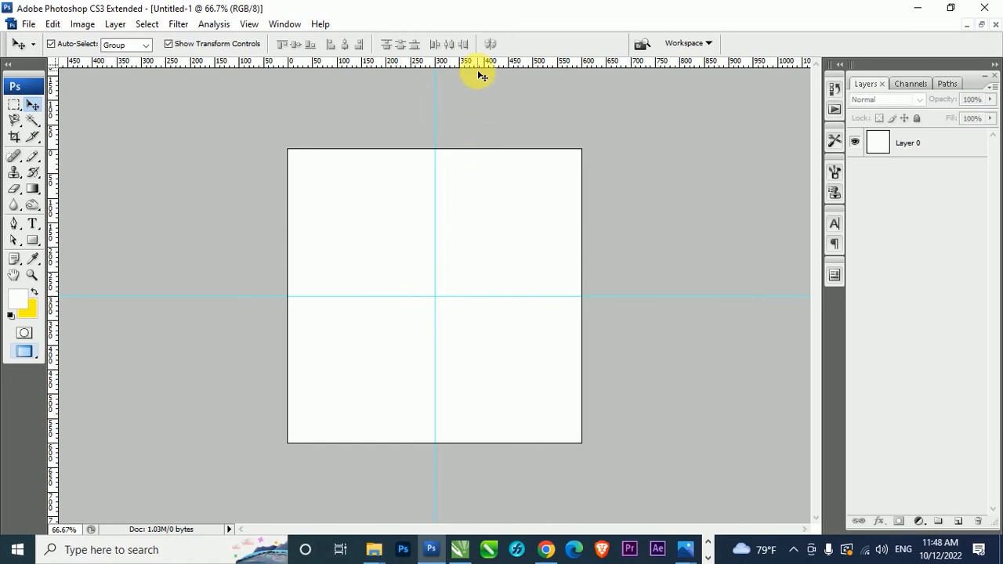
# - Add a horizontal guide about 20 px below the canvas top and set the ruler origin where it crosses the vertical centre guide
pyautogui.moveTo(477, 64); pyautogui.dragTo(481, 165)
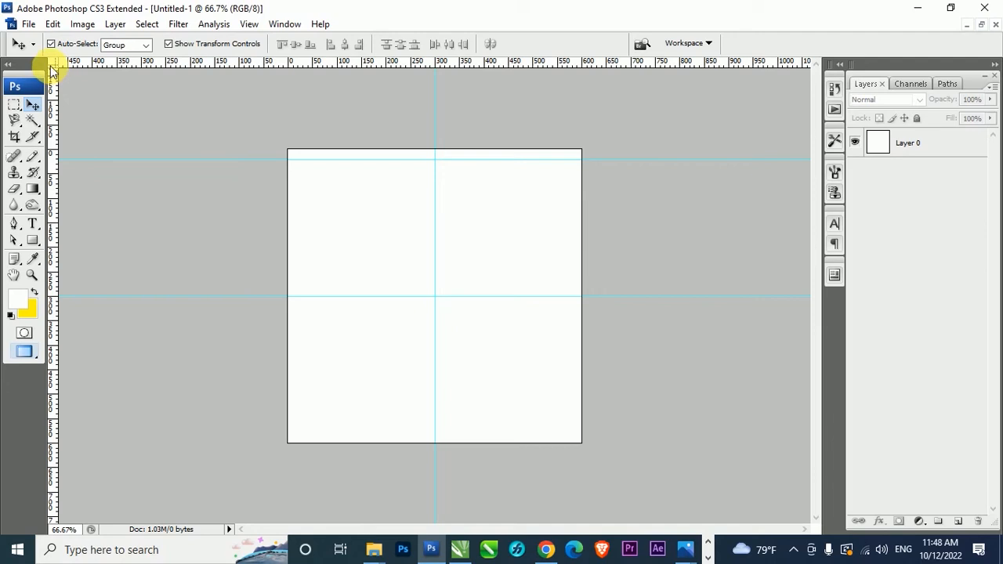
pyautogui.moveTo(51, 68); pyautogui.dragTo(435, 161)
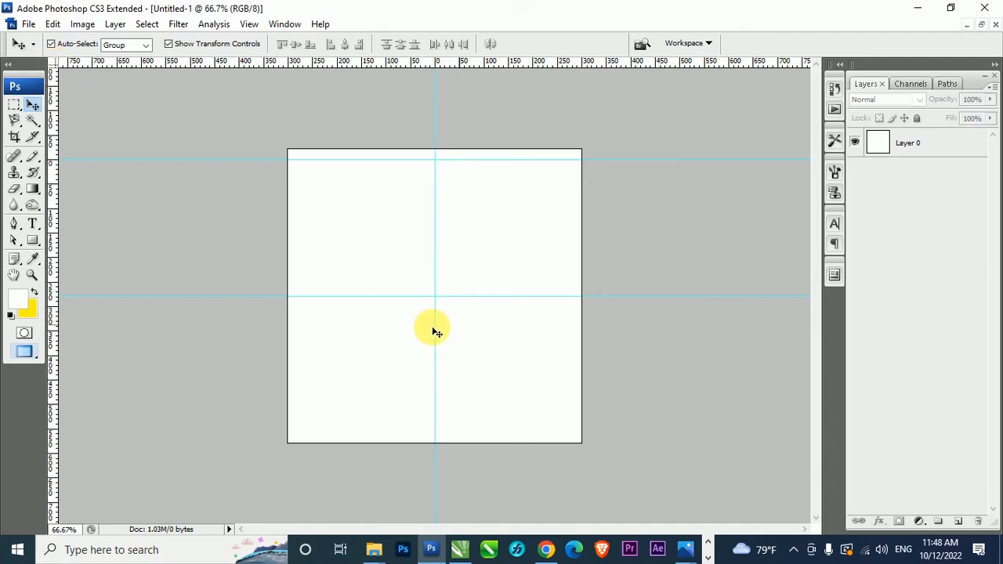
# - Check the head height range in the browser's Digital Image Head Size Template and set the vertical ruler in Photoshop to pixels
pyautogui.click(546, 549)
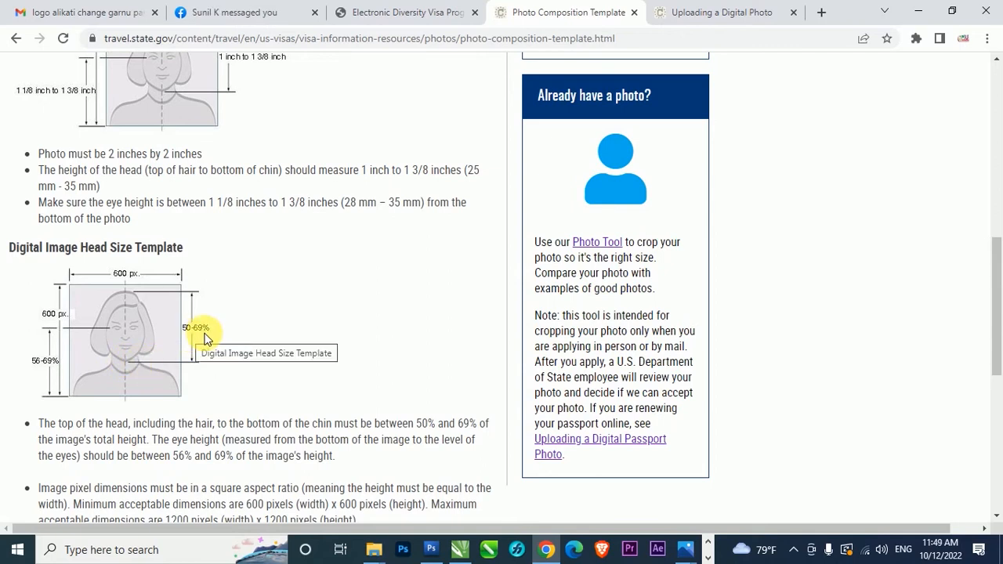
pyautogui.click(431, 549)
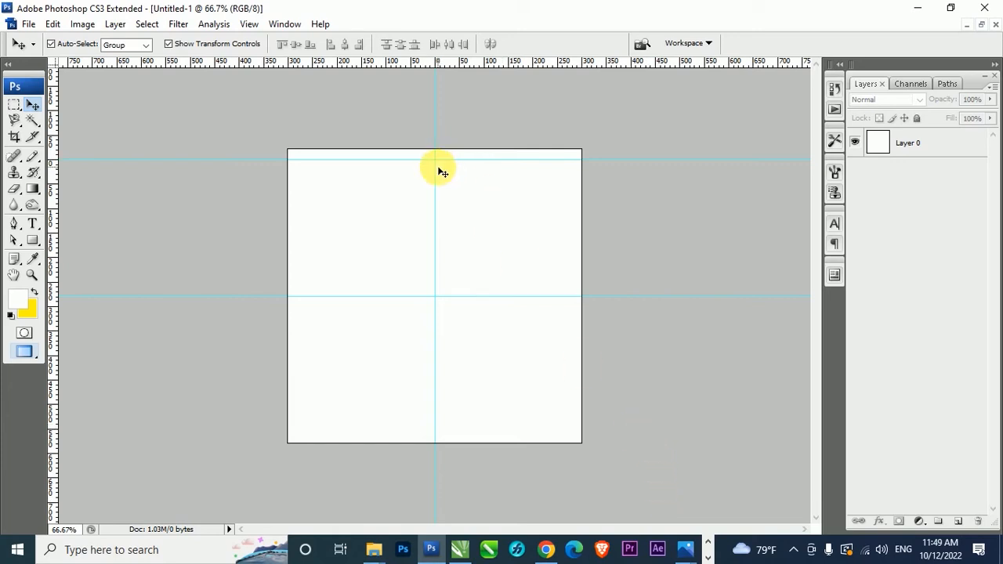
pyautogui.rightClick(375, 69)
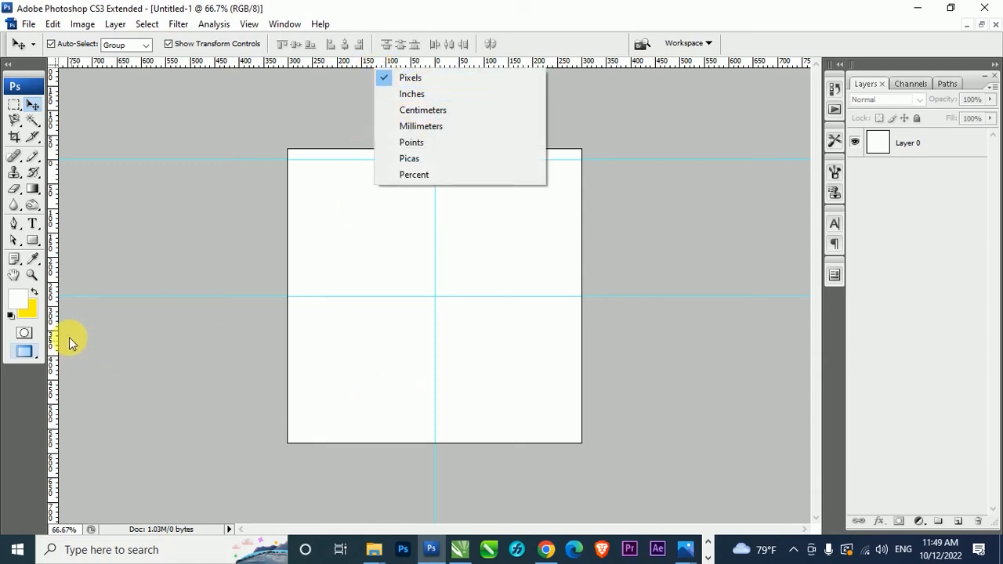
pyautogui.rightClick(56, 320)
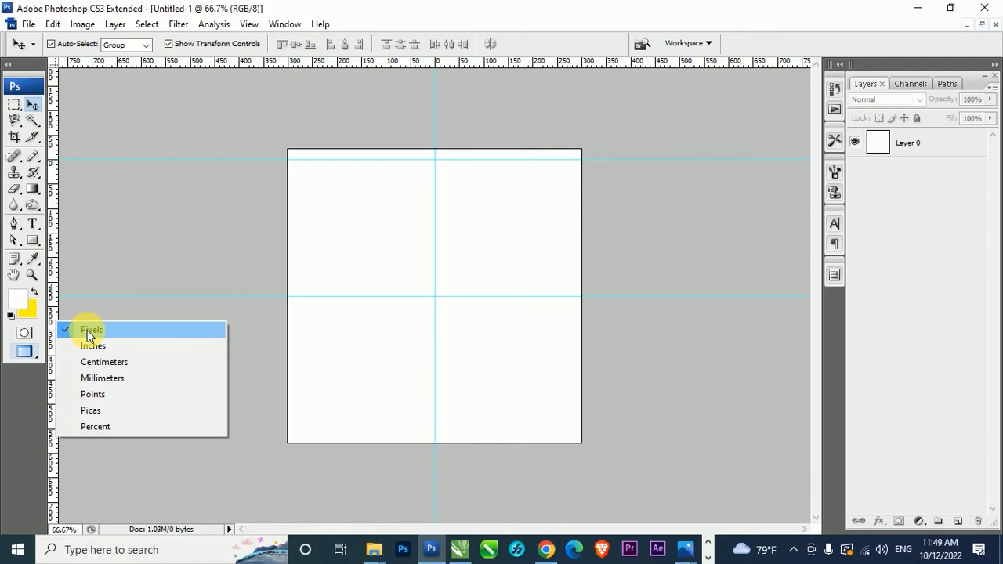
pyautogui.click(88, 333)
# - Add a horizontal guide about 414 px below the ruler origin in the lower part of the canvas
pyautogui.scroll(6, 368, 333)
pyautogui.scroll(8, 365, 333)
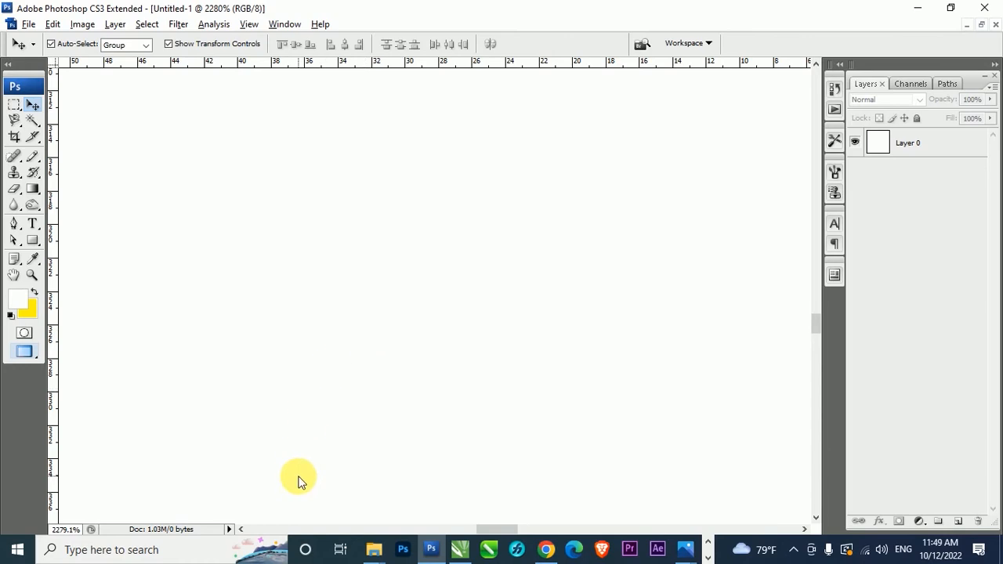
pyautogui.moveTo(303, 438); pyautogui.dragTo(325, 302)
pyautogui.moveTo(288, 458); pyautogui.dragTo(358, 246)
pyautogui.moveTo(290, 502); pyautogui.dragTo(350, 251)
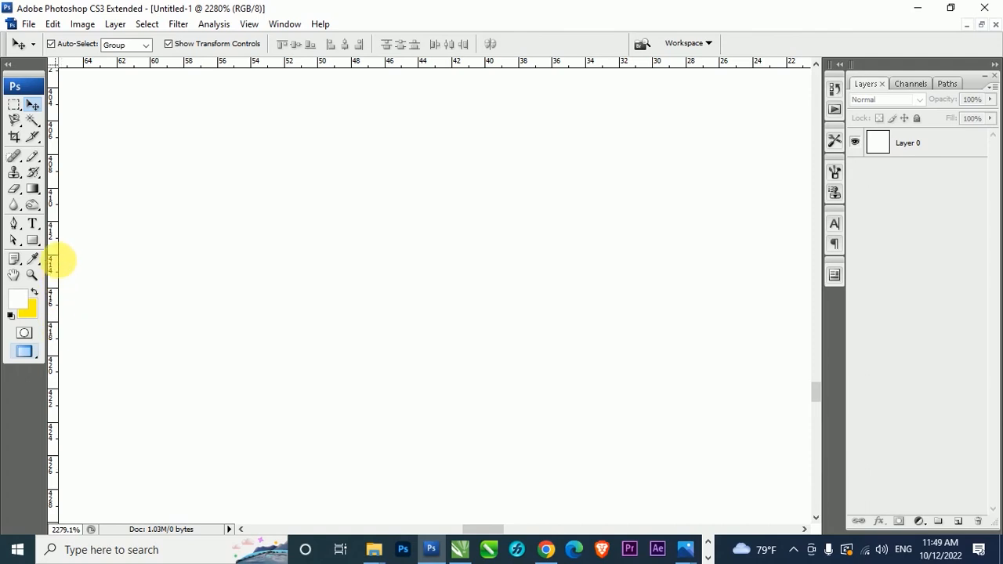
pyautogui.moveTo(134, 63); pyautogui.dragTo(180, 258)
pyautogui.scroll(-5, 250, 345)
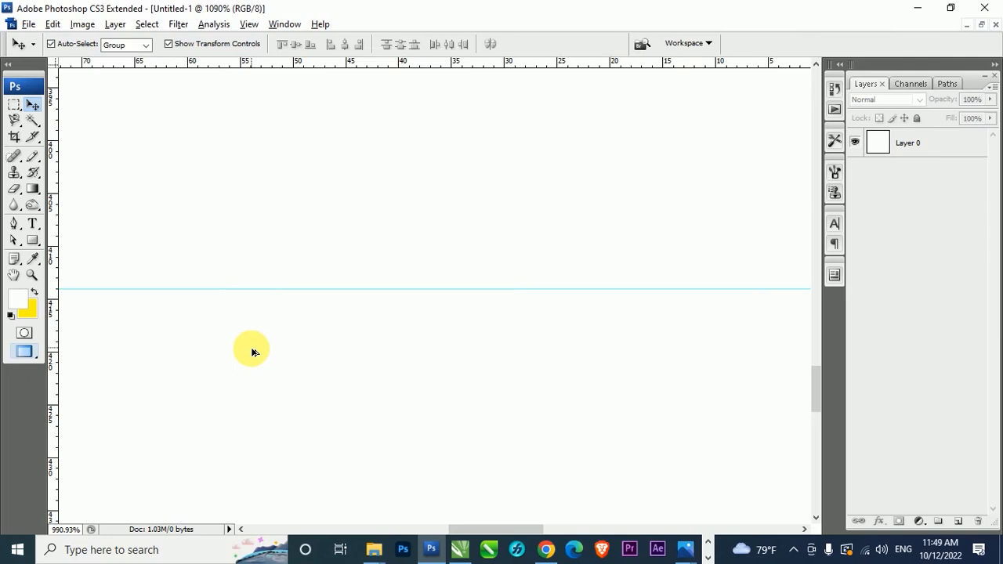
pyautogui.scroll(-5, 252, 355)
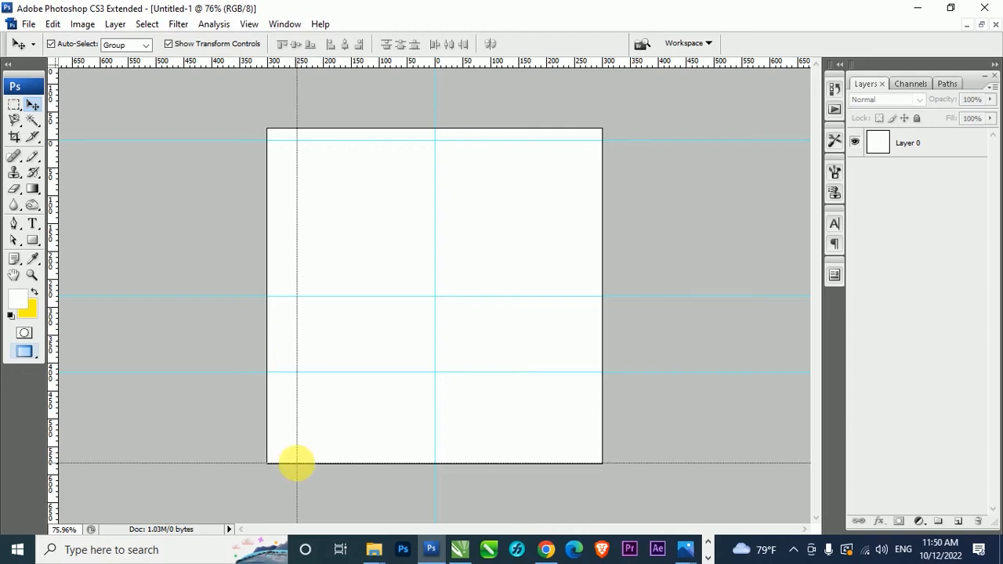
# - Set the ruler origin at the canvas bottom edge and add a horizontal guide about 413 px above it
pyautogui.moveTo(296, 463); pyautogui.dragTo(294, 464)
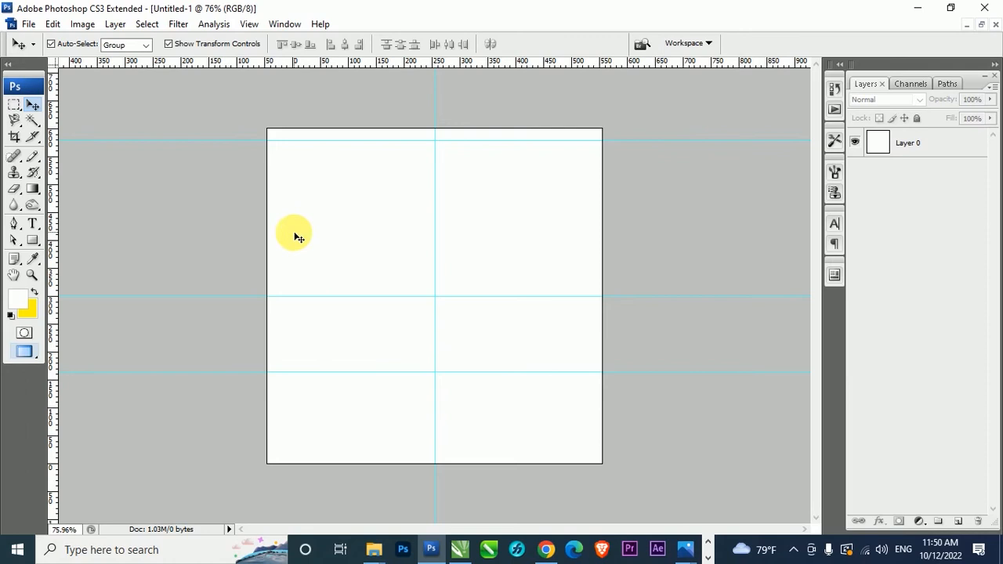
pyautogui.scroll(7, 309, 355)
pyautogui.scroll(15, 241, 283)
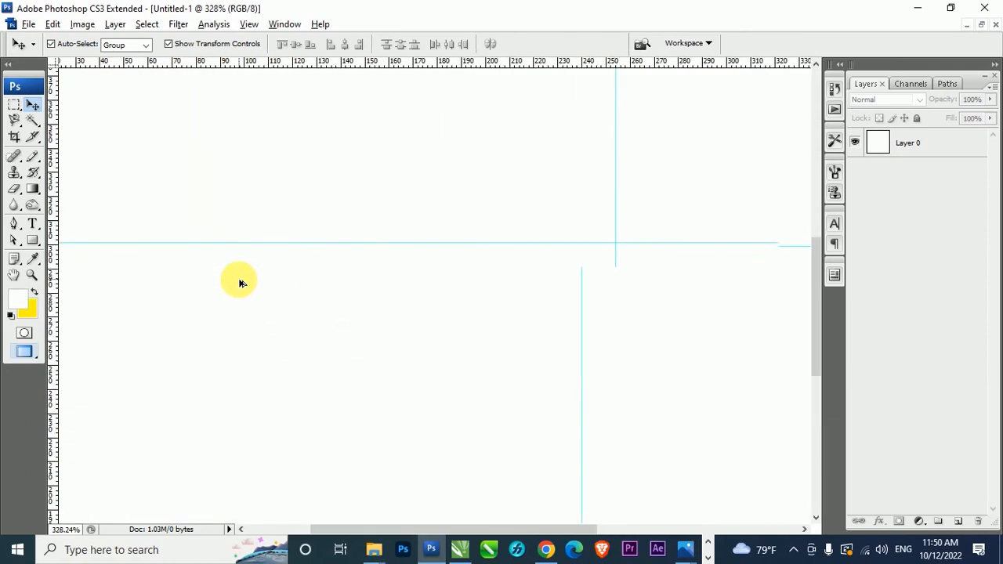
pyautogui.moveTo(252, 65); pyautogui.dragTo(254, 194)
pyautogui.scroll(-15, 290, 316)
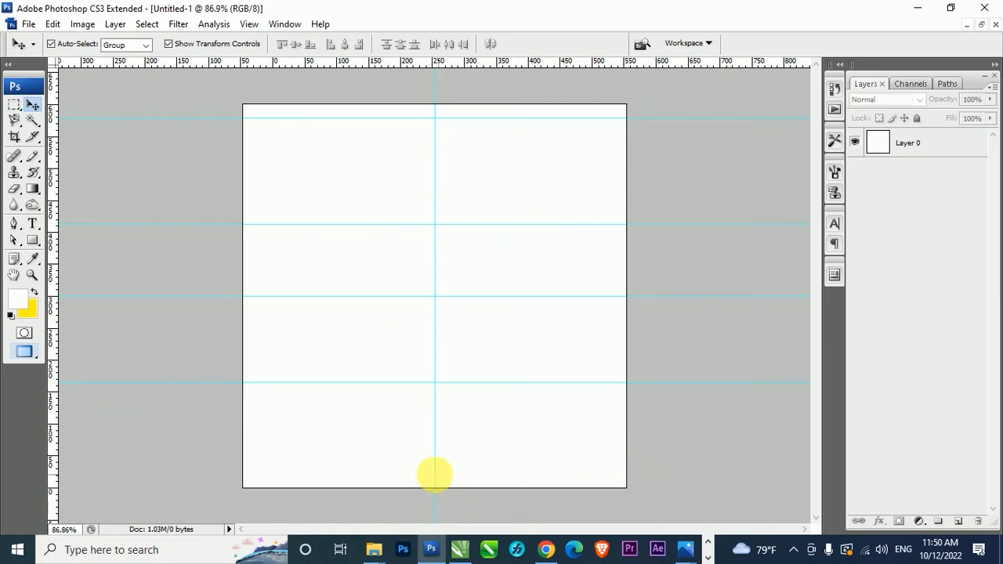
# - Switch to the Downloads folder in File Explorer and look through the portrait photos in the image viewer
pyautogui.click(372, 551)
pyautogui.click(321, 419)
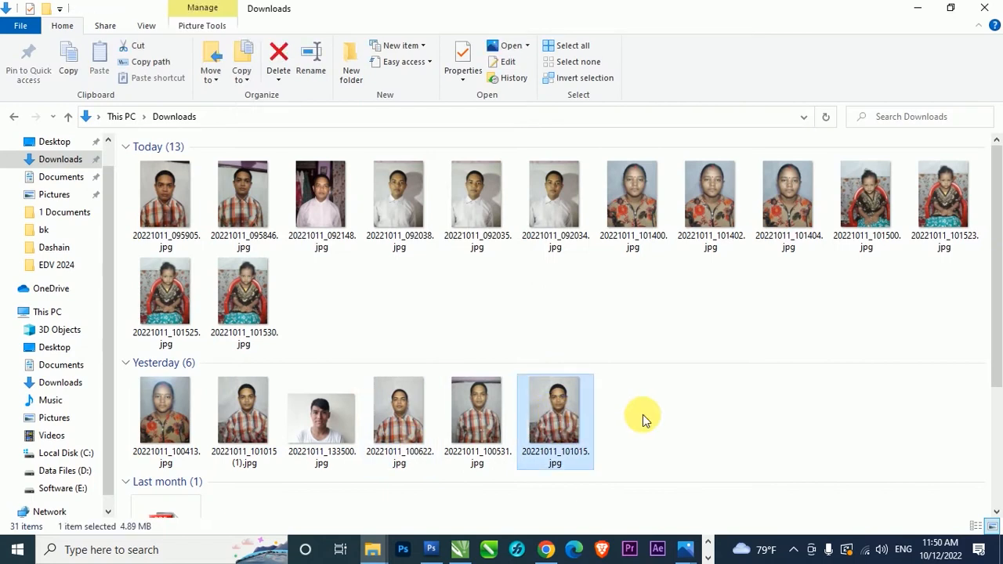
pyautogui.press('Return')
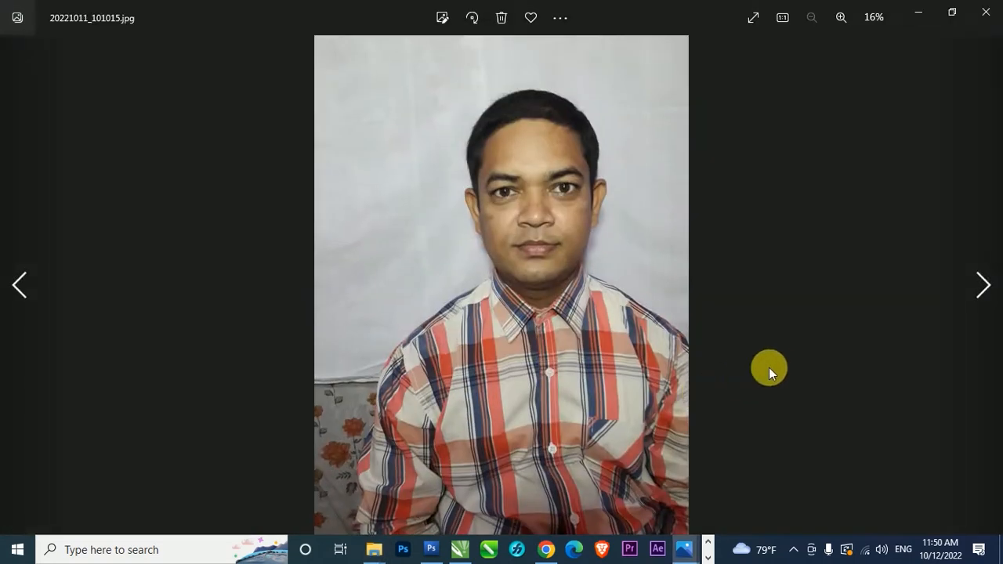
pyautogui.press('Right')
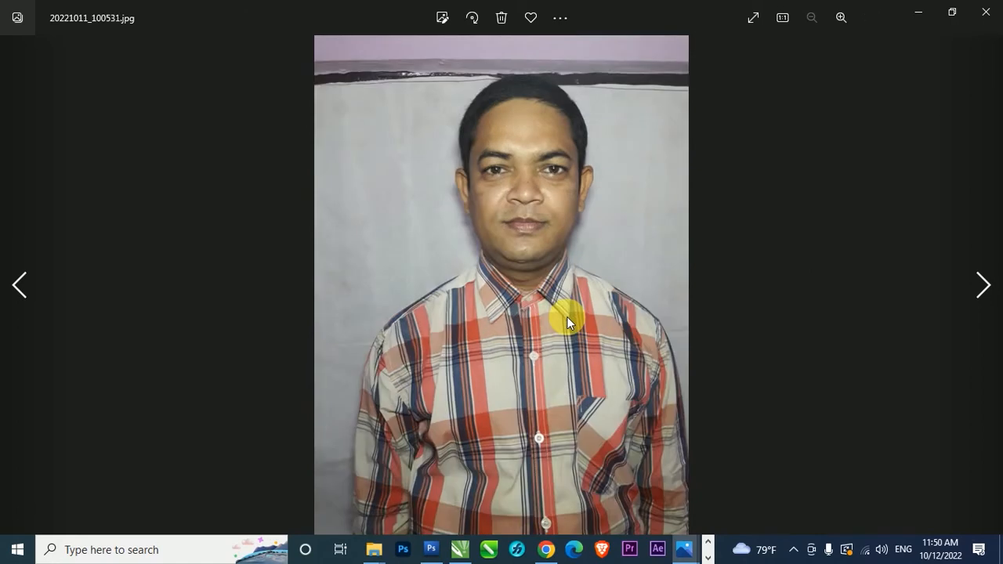
pyautogui.press('Right')
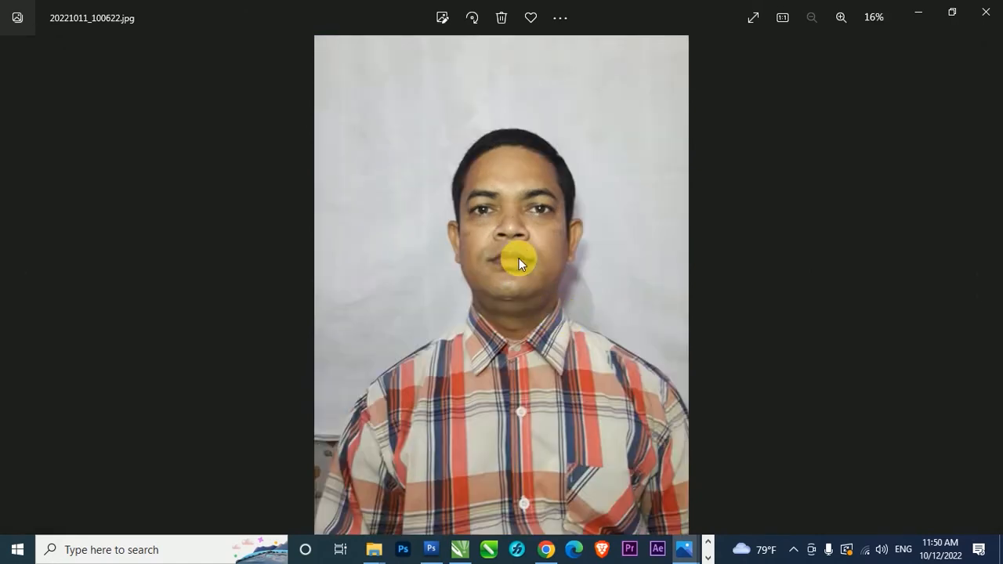
pyautogui.press('Right')
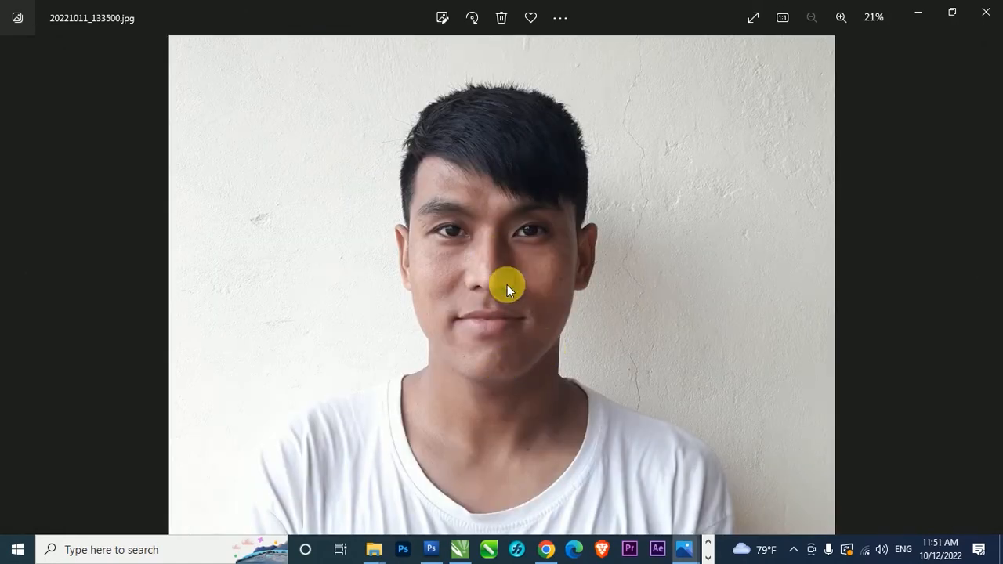
pyautogui.press('Right')
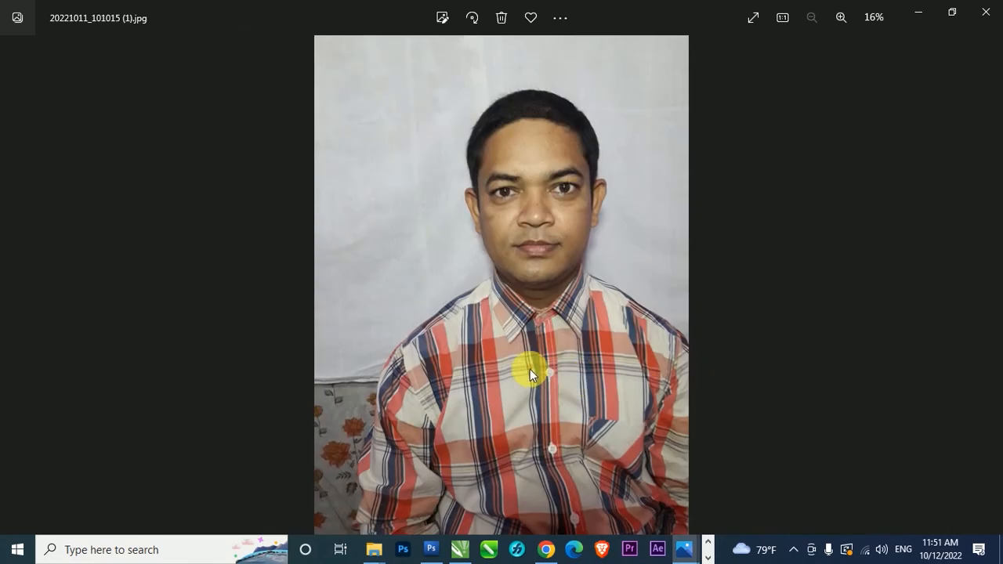
pyautogui.press('Left')
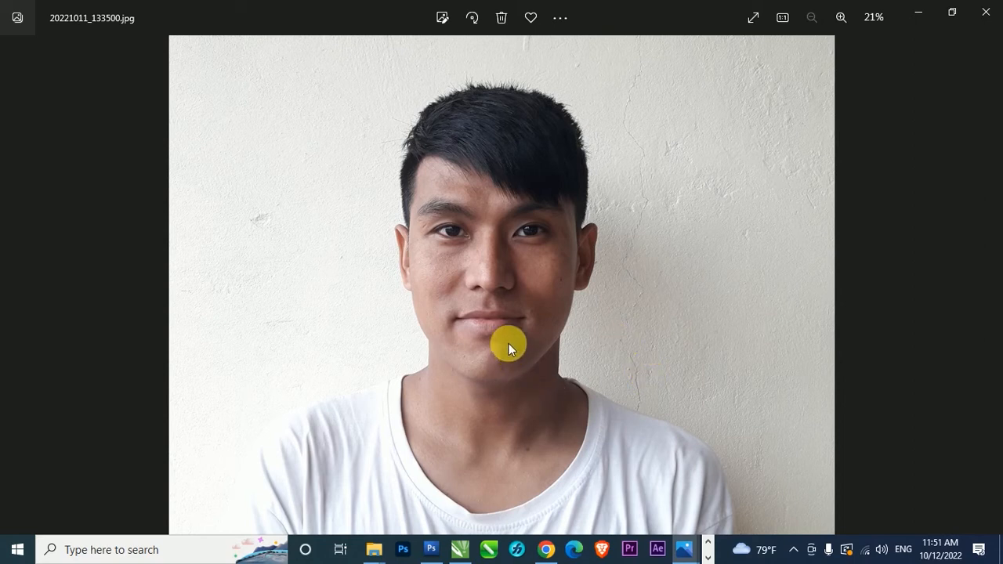
pyautogui.press('Left')
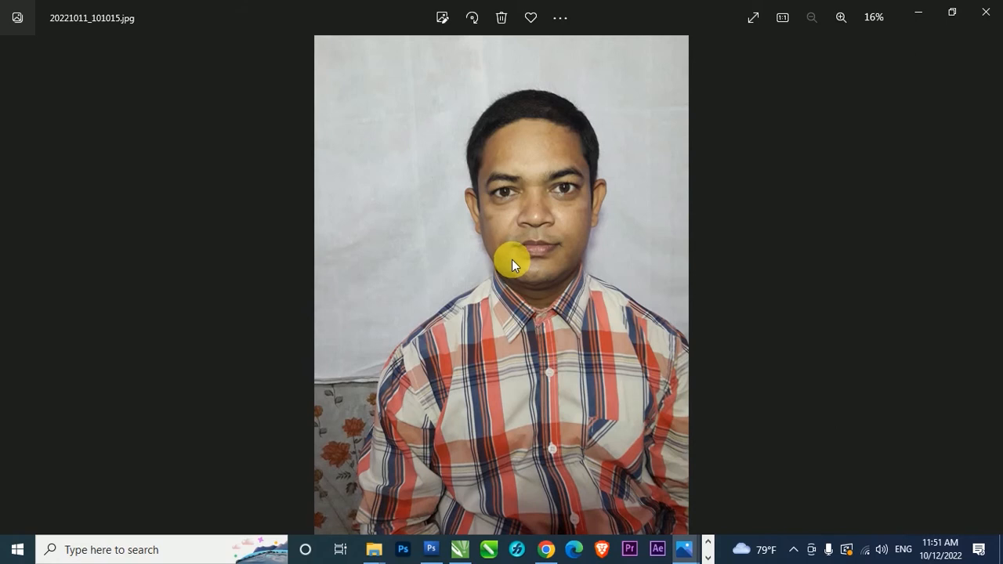
# - Open the photo 20221011_101015.jpg in Photoshop CS3 from the image viewer and switch to it
pyautogui.rightClick(512, 259)
pyautogui.click(552, 284)
pyautogui.click(443, 297)
pyautogui.click(444, 296)
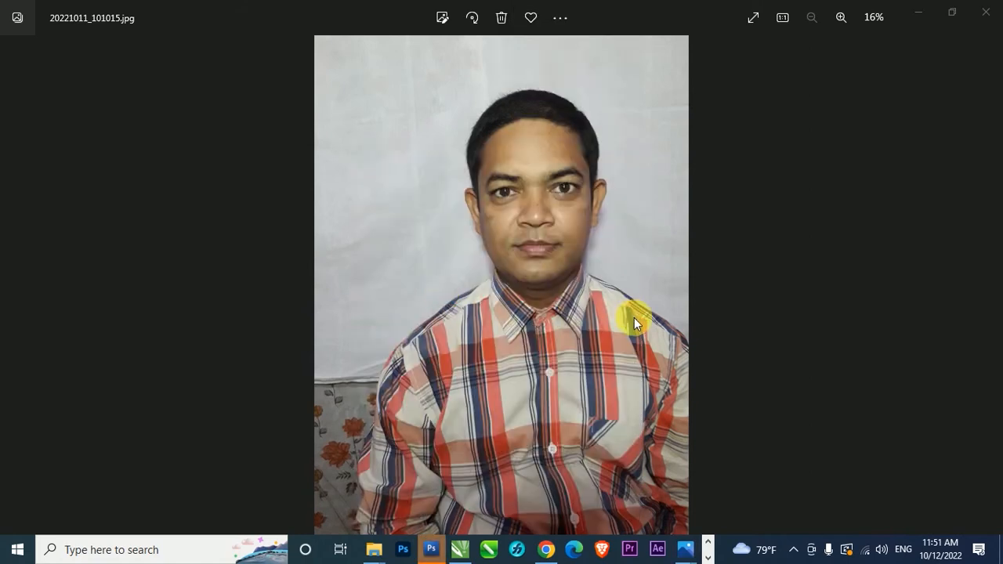
pyautogui.click(431, 548)
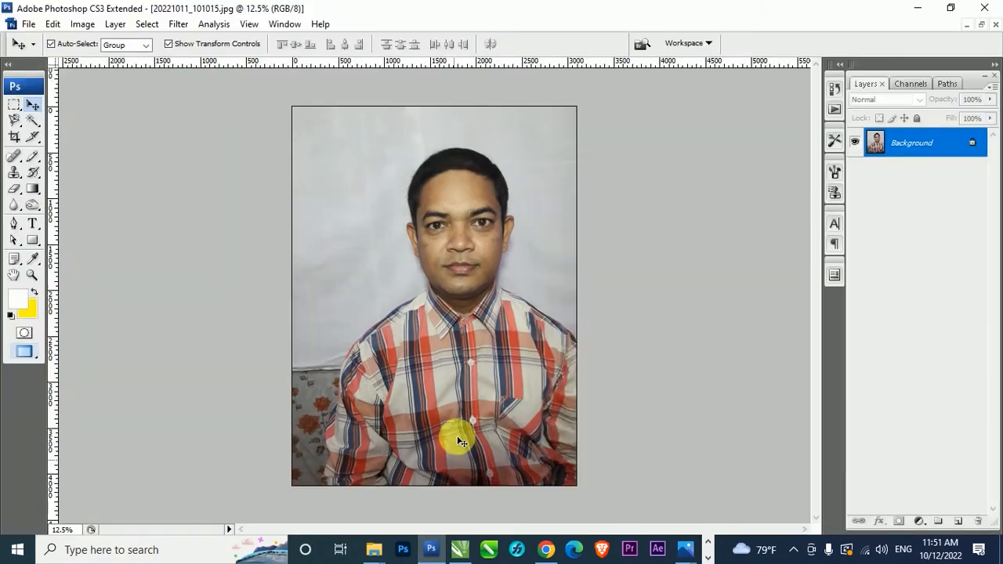
# - Copy the portrait into the Untitled-1 document as a new layer and close the original photo
pyautogui.click(981, 24)
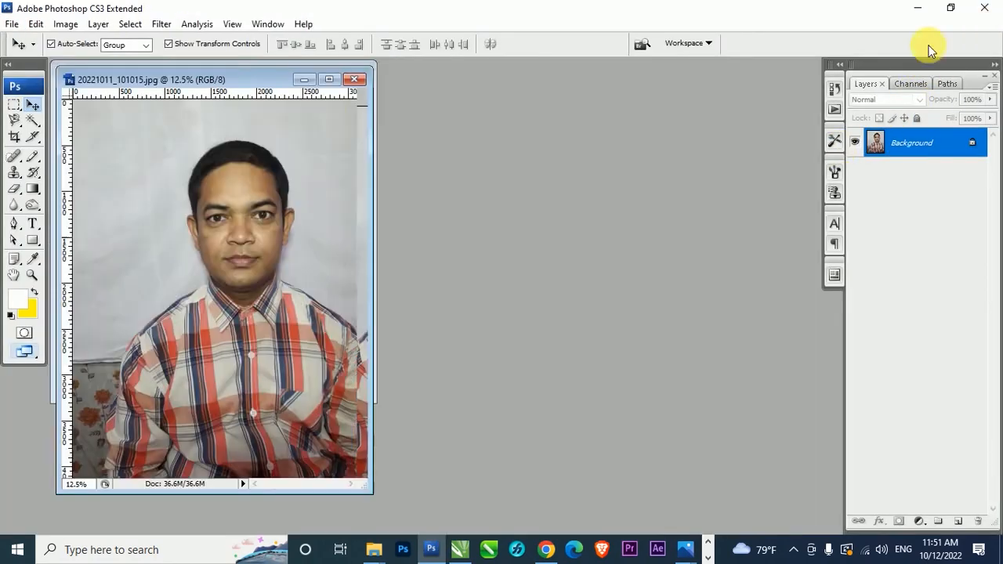
pyautogui.moveTo(240, 78); pyautogui.dragTo(743, 151)
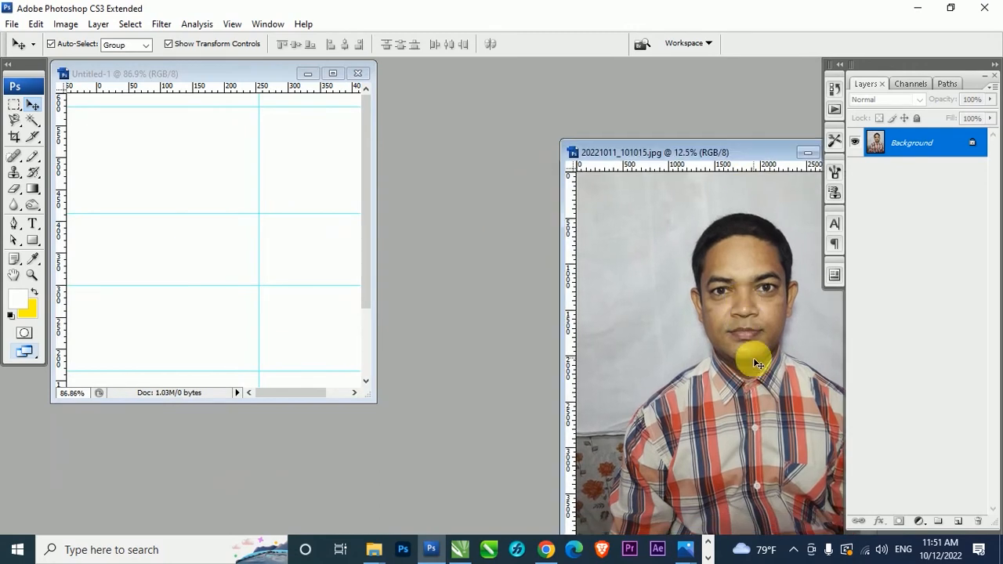
pyautogui.moveTo(395, 384); pyautogui.dragTo(329, 230)
pyautogui.moveTo(679, 150); pyautogui.dragTo(278, 187)
pyautogui.click(464, 192)
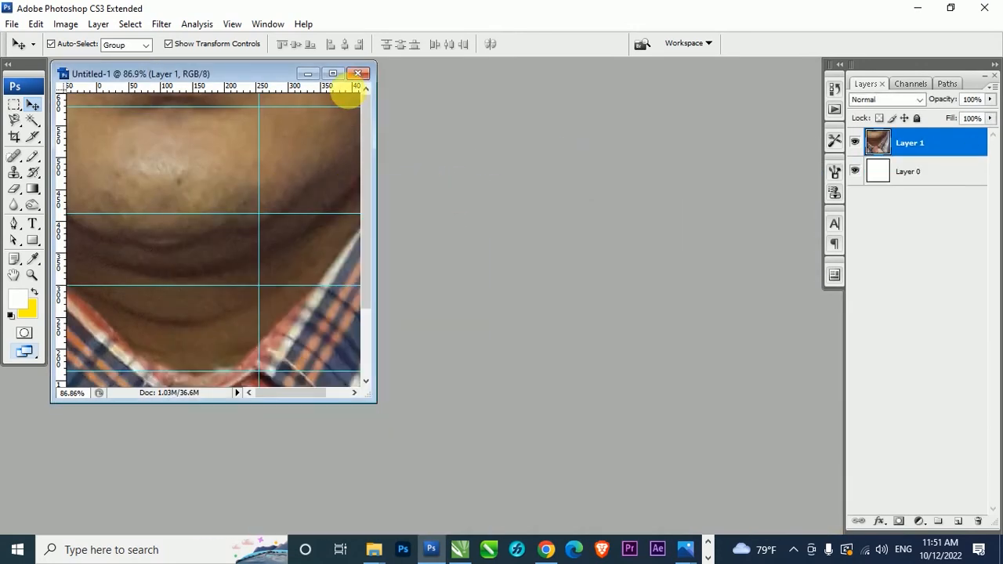
# - Maximize the Untitled-1 document and move Layer 1 down until the face lies over the canvas
pyautogui.click(332, 74)
pyautogui.press('z')
pyautogui.keyDown('alt'); pyautogui.click(539, 303); pyautogui.keyUp('alt')
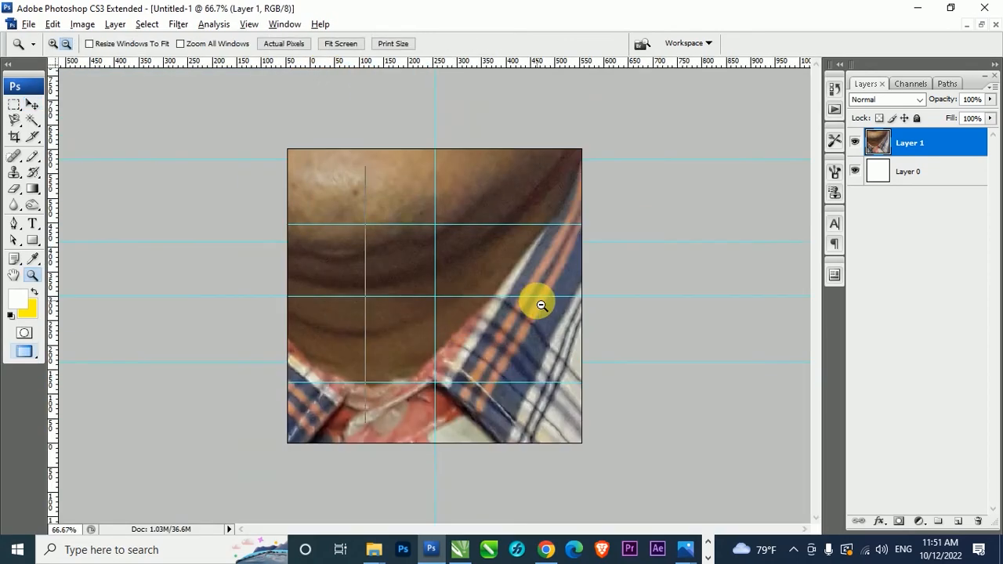
pyautogui.keyDown('alt'); pyautogui.click(541, 304); pyautogui.keyUp('alt')
pyautogui.keyDown('alt'); pyautogui.click(540, 304); pyautogui.keyUp('alt')
pyautogui.keyDown('alt'); pyautogui.click(533, 318); pyautogui.keyUp('alt')
pyautogui.keyDown('alt'); pyautogui.click(531, 321); pyautogui.keyUp('alt')
pyautogui.press('v')
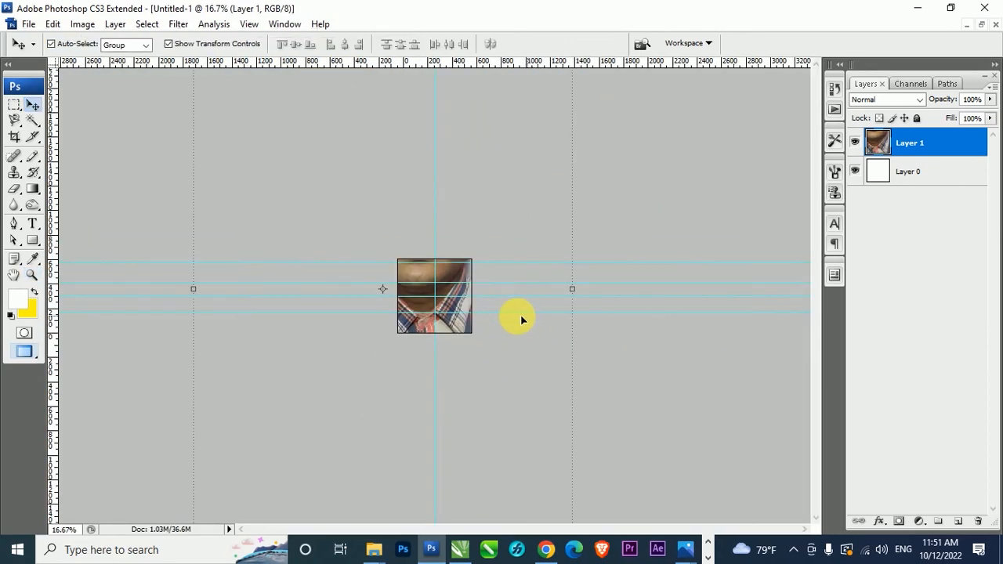
pyautogui.moveTo(456, 281); pyautogui.dragTo(498, 377)
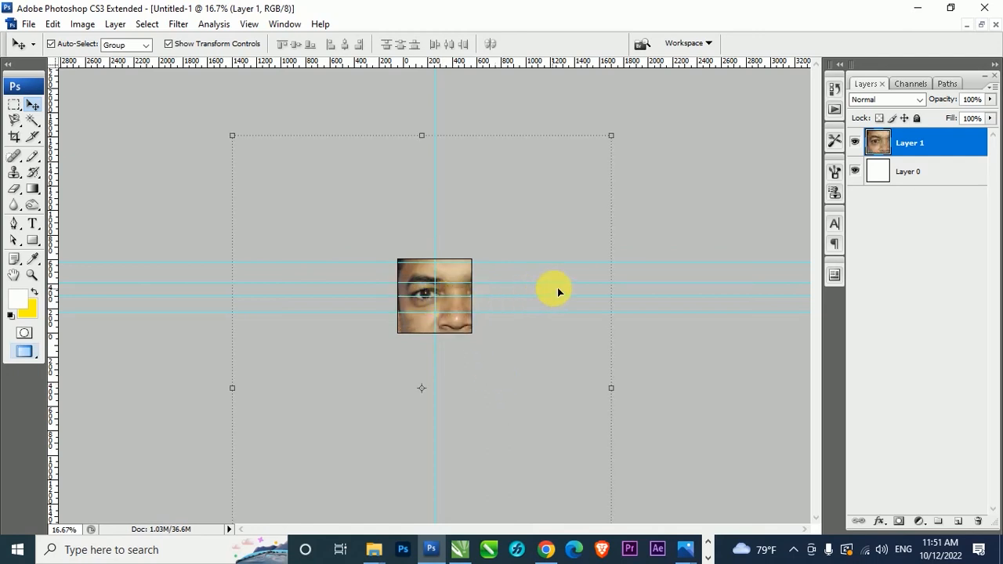
# - Convert Layer 1 to a Smart Object and scale it down to 31.9% so the head fits the canvas
pyautogui.rightClick(923, 145)
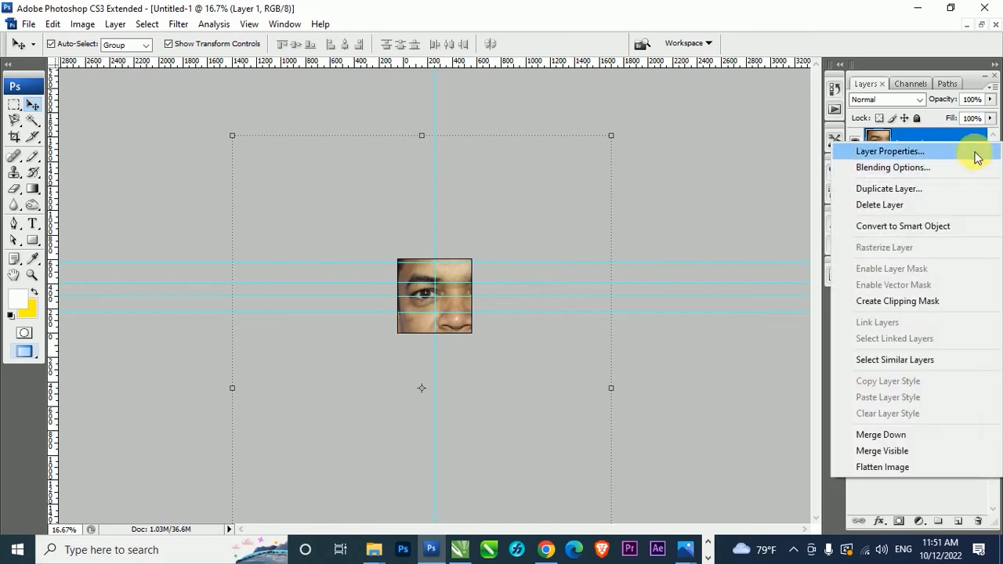
pyautogui.click(904, 226)
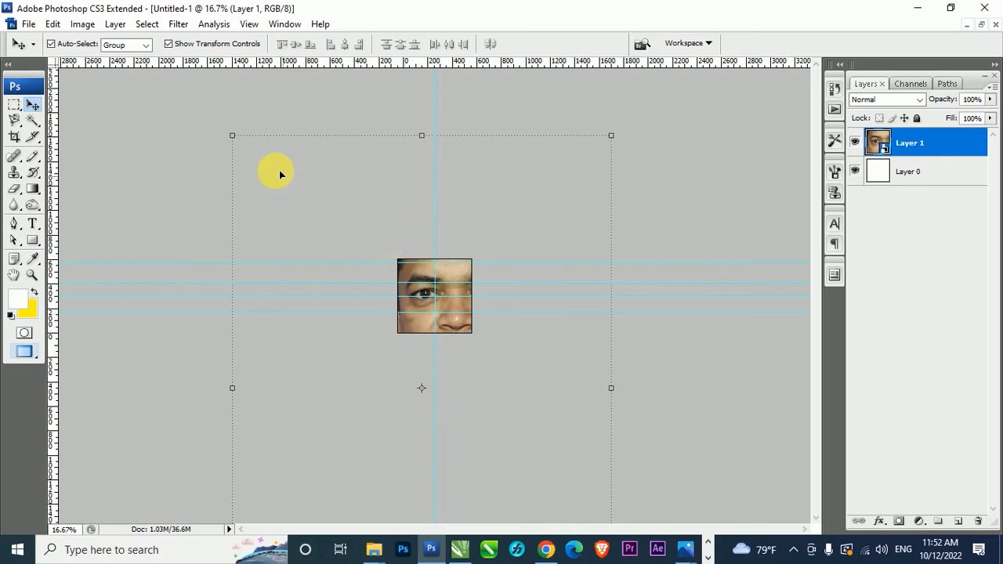
pyautogui.click(234, 137)
pyautogui.moveTo(234, 137); pyautogui.dragTo(347, 324)
pyautogui.doubleClick(453, 312)
pyautogui.hotkey('ctrl', '+')
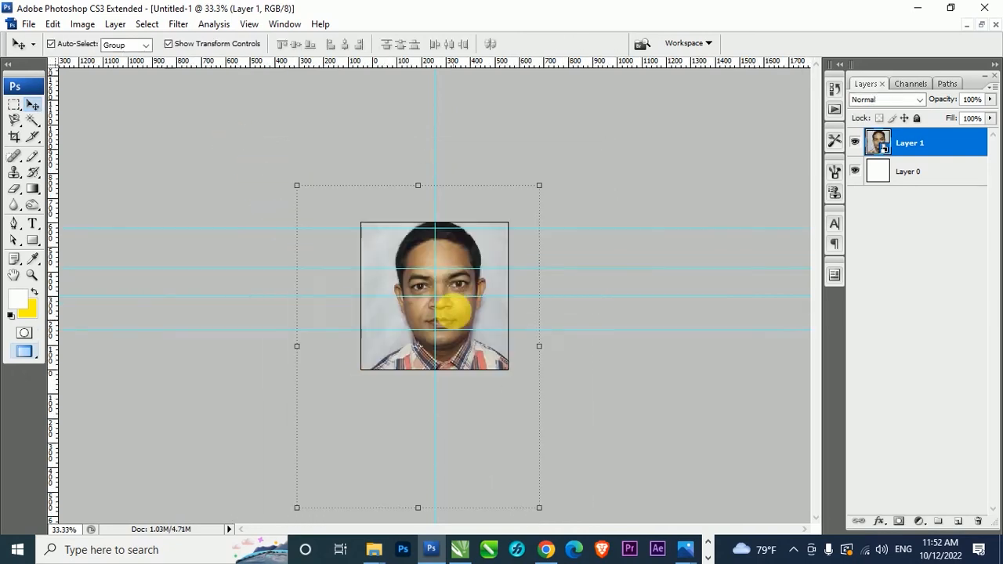
# - Move the portrait so the top of the hair meets the upper guide and the face is centred on the vertical guide
pyautogui.moveTo(463, 256); pyautogui.dragTo(464, 261)
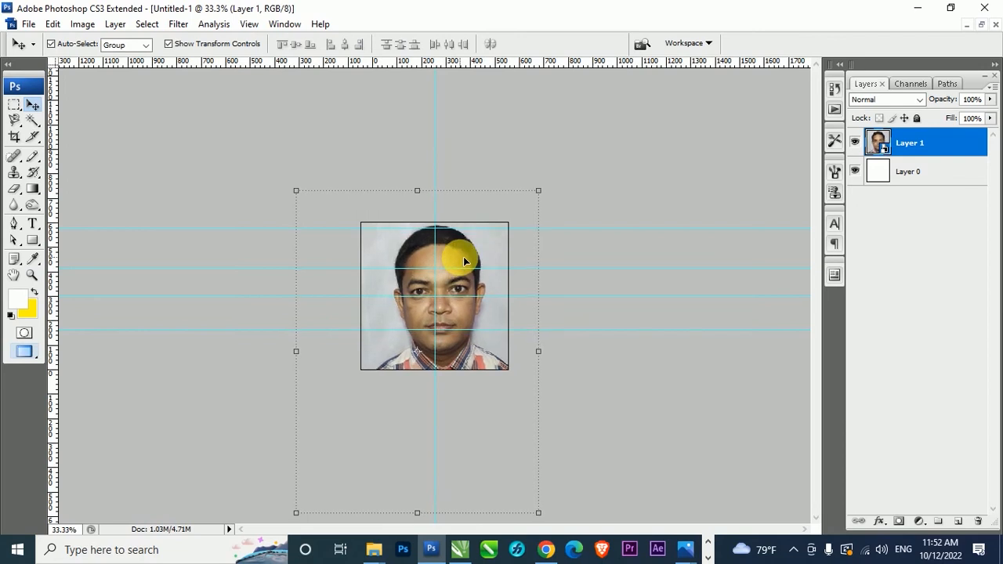
pyautogui.press('Left')
pyautogui.press('Left')
pyautogui.press('Left')
pyautogui.press('Left')
pyautogui.press('Left')
pyautogui.press('Left')
pyautogui.press('Left')
pyautogui.press('Left')
pyautogui.press('Right')
pyautogui.press('Right')
pyautogui.press('Down')
pyautogui.press('Down')
pyautogui.press('Down')
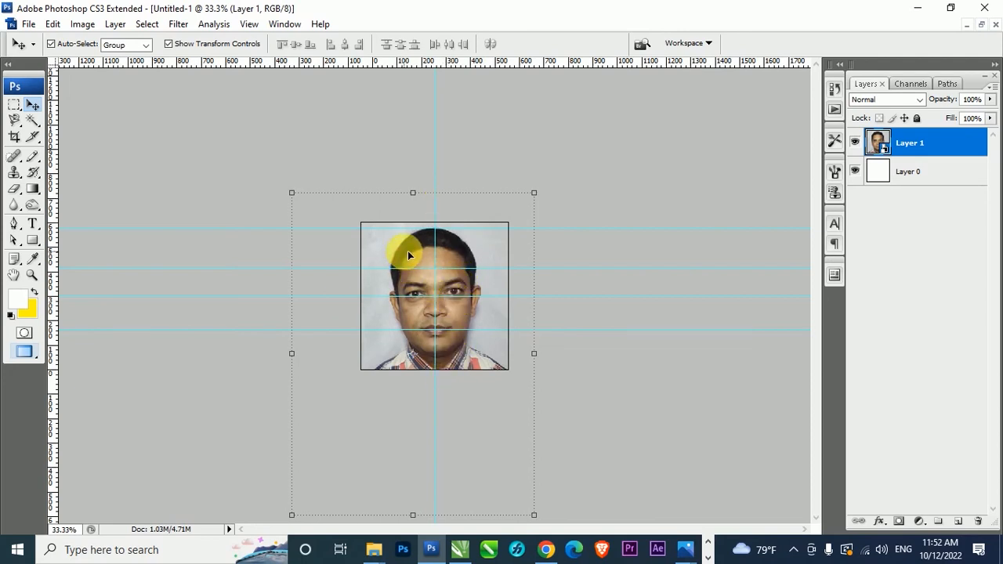
# - Rotate the portrait layer by 2.5° to straighten the head
pyautogui.click(292, 193)
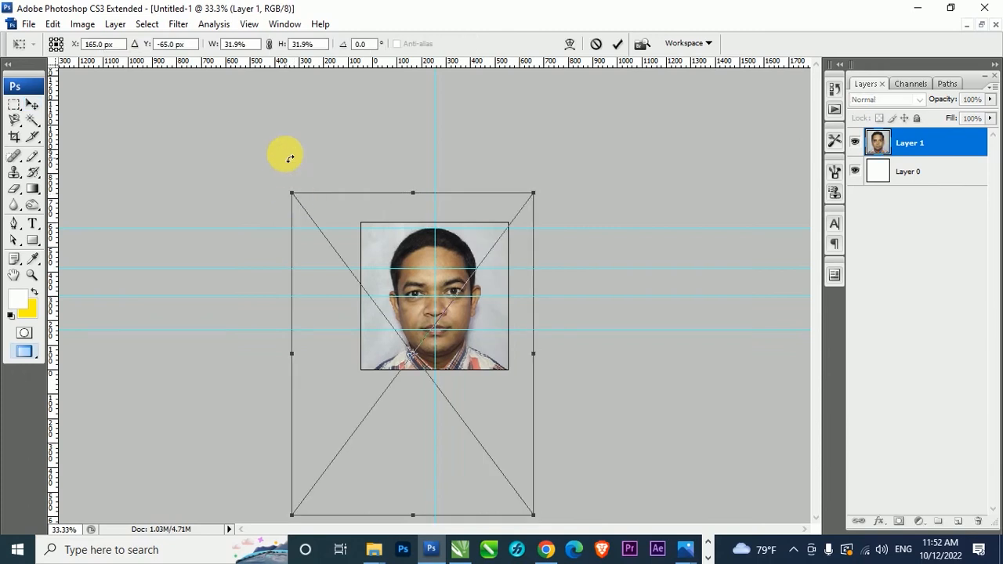
pyautogui.click(367, 44)
pyautogui.press('Up')
pyautogui.press('Up')
pyautogui.press('Up')
pyautogui.press('Up')
pyautogui.press('Up')
pyautogui.press('Up')
pyautogui.press('Up')
pyautogui.press('Up')
pyautogui.press('Up')
pyautogui.press('Up')
pyautogui.press('Up')
pyautogui.press('Up')
pyautogui.press('Up')
pyautogui.press('Up')
pyautogui.press('Up')
pyautogui.press('Up')
pyautogui.press('Up')
pyautogui.press('Up')
pyautogui.press('Up')
pyautogui.press('Up')
pyautogui.press('Up')
pyautogui.press('Up')
pyautogui.press('Up')
pyautogui.press('Up')
pyautogui.press('Up')
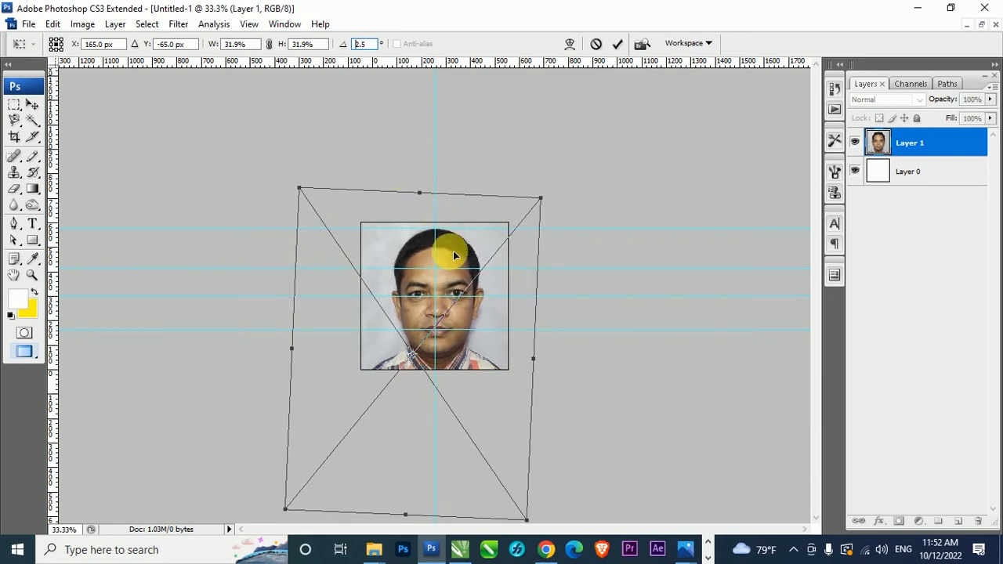
pyautogui.press('Return')
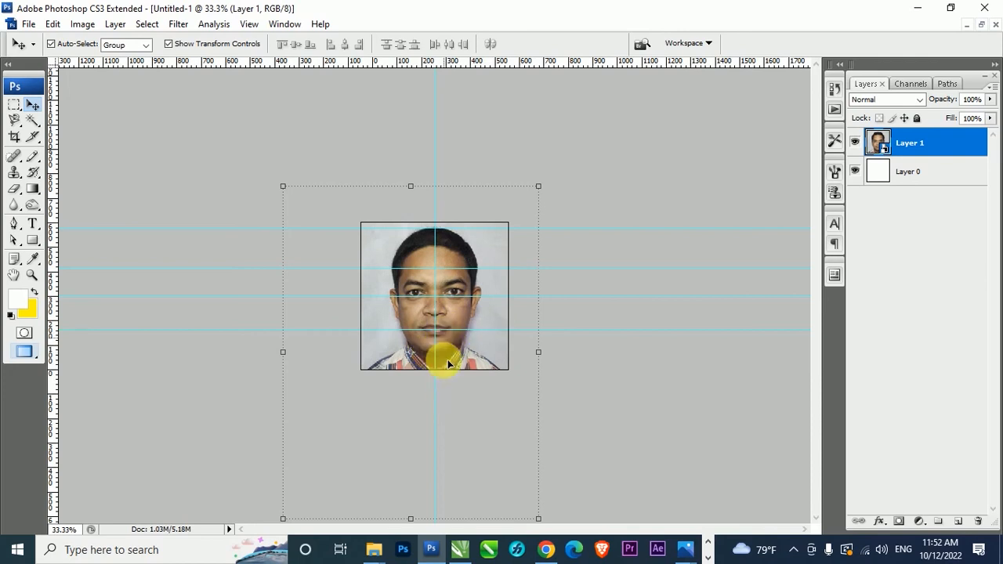
# - Scale the portrait to 26.9% and move it left and down to centre the head below the upper guide
pyautogui.moveTo(283, 519); pyautogui.dragTo(298, 446)
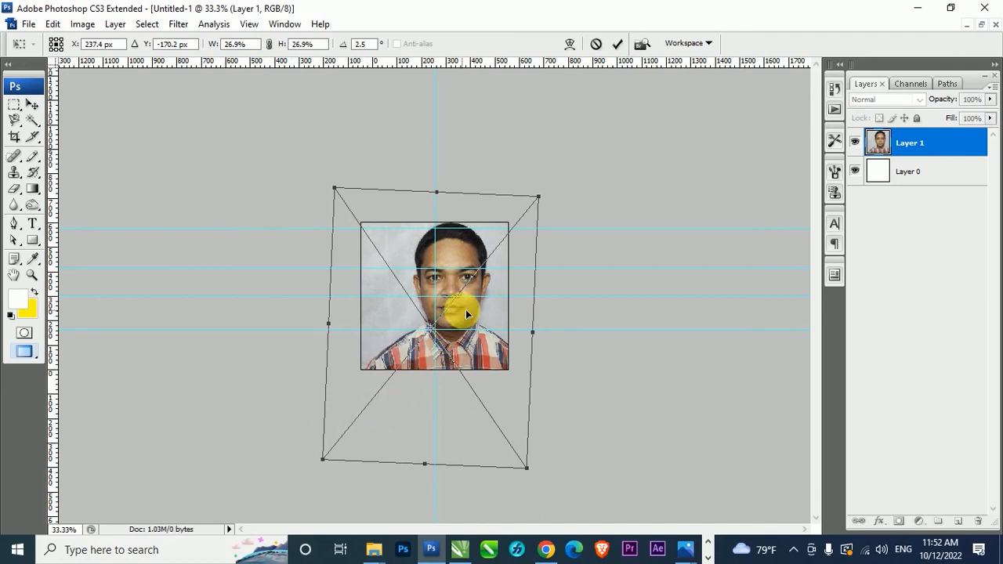
pyautogui.press('Return')
pyautogui.hotkey('shift', 'Left')
pyautogui.hotkey('shift', 'Left')
pyautogui.hotkey('shift', 'Left')
pyautogui.hotkey('shift', 'Left')
pyautogui.hotkey('shift', 'Left')
pyautogui.hotkey('shift', 'Left')
pyautogui.press('Down')
pyautogui.press('Down')
pyautogui.press('Down')
pyautogui.press('Down')
pyautogui.press('Down')
pyautogui.press('Down')
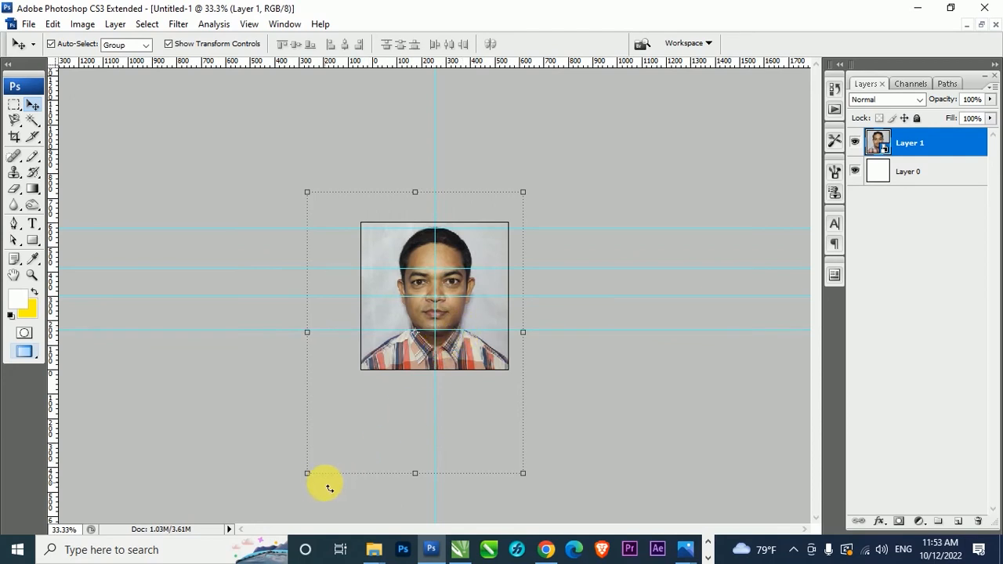
# - Reduce the portrait layer's scale to 26.0% and apply the transform
pyautogui.click(307, 474)
pyautogui.moveTo(307, 474); pyautogui.dragTo(301, 466)
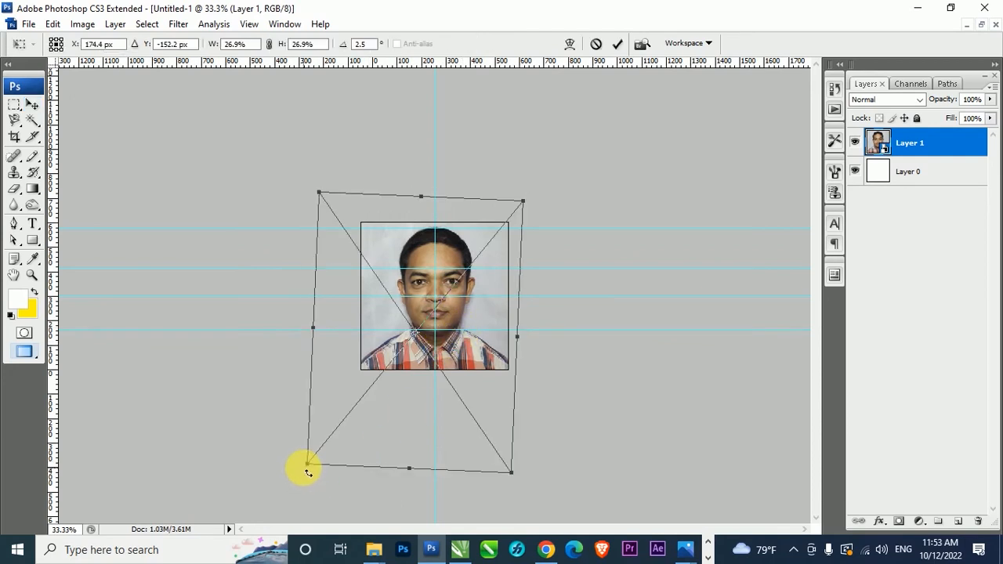
pyautogui.click(462, 353)
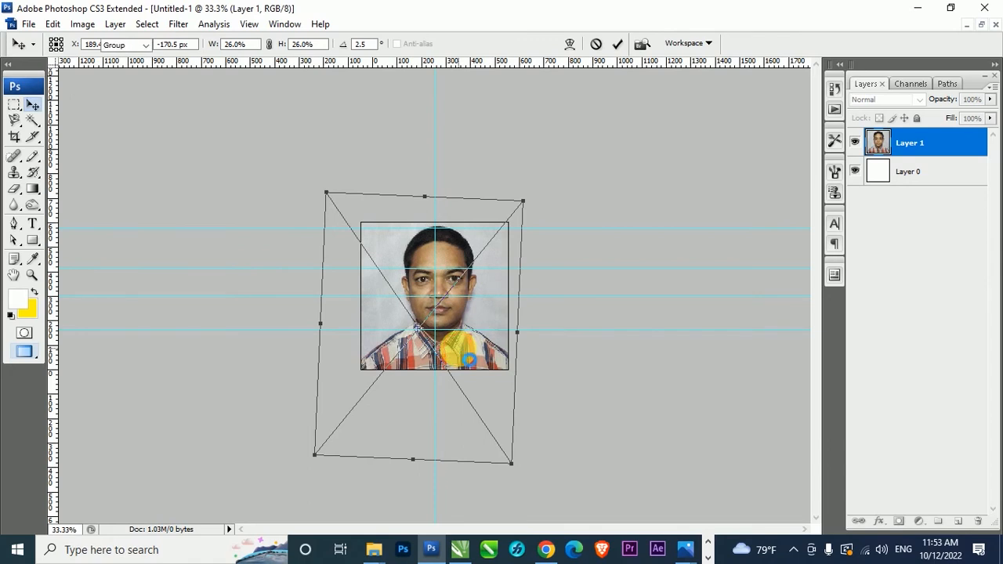
# - Nudge the portrait left and slightly down to centre the face on the vertical guide with the hair meeting the upper guide
pyautogui.press('Escape')
pyautogui.press('z')
pyautogui.click(469, 362)
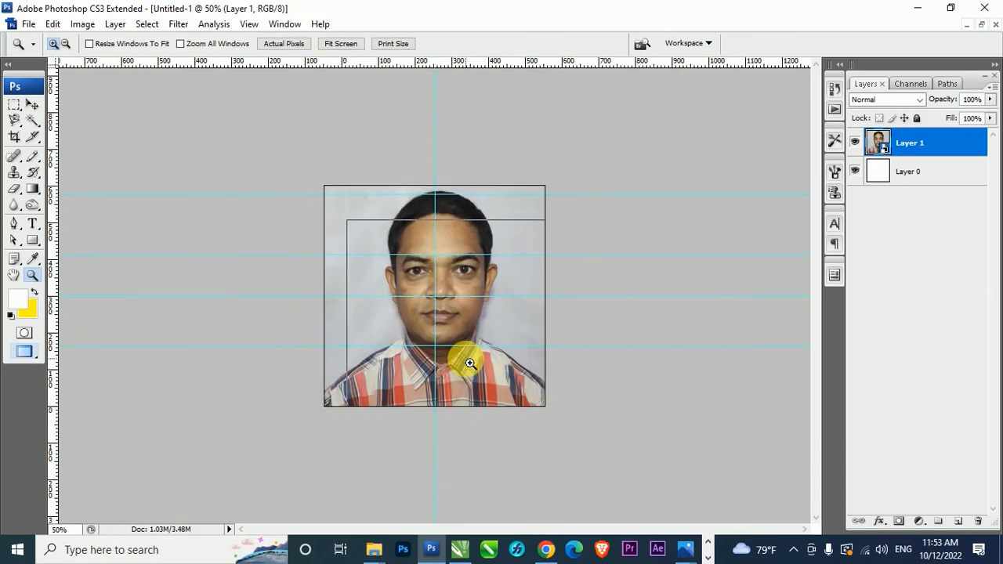
pyautogui.click(469, 362)
pyautogui.press('v')
pyautogui.moveTo(468, 366); pyautogui.dragTo(464, 369)
pyautogui.press('Left')
pyautogui.press('Left')
pyautogui.press('Left')
pyautogui.press('Left')
pyautogui.press('Left')
pyautogui.press('Left')
pyautogui.press('Left')
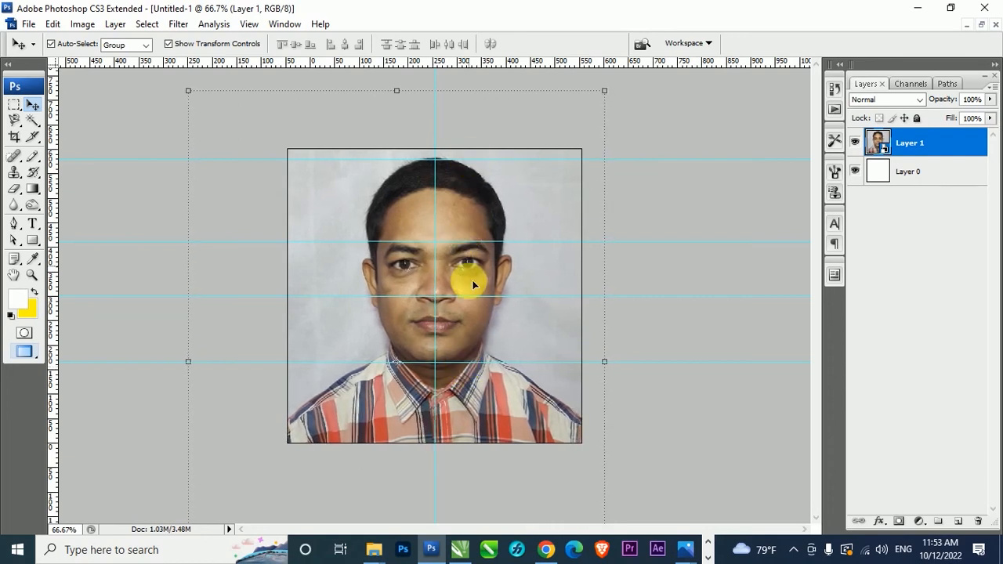
pyautogui.press('Left')
pyautogui.press('Left')
pyautogui.press('Down')
pyautogui.press('Down')
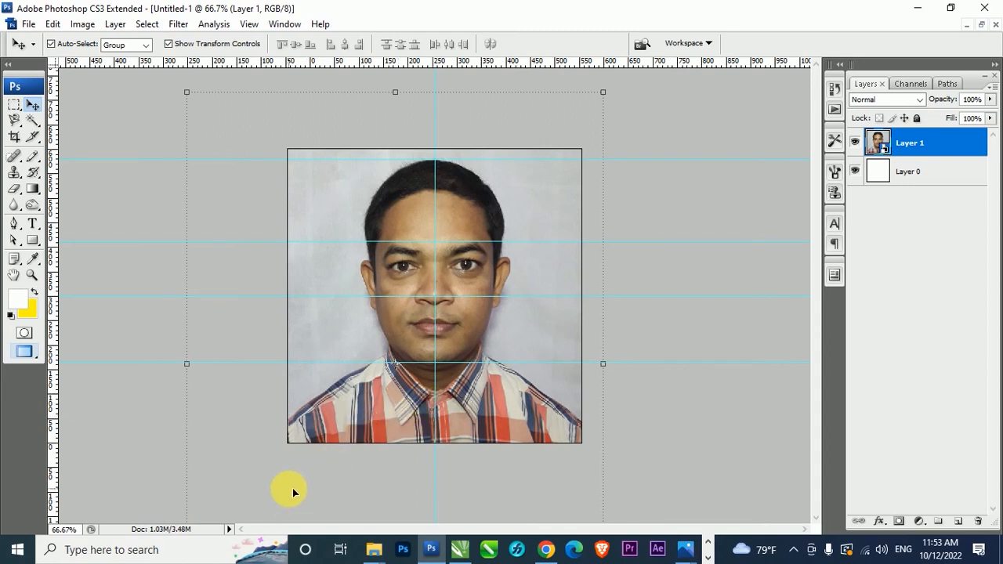
# - Scale the portrait layer down slightly from its lower-left corner and apply the transform
pyautogui.press('z')
pyautogui.keyDown('alt'); pyautogui.click(478, 304); pyautogui.keyUp('alt')
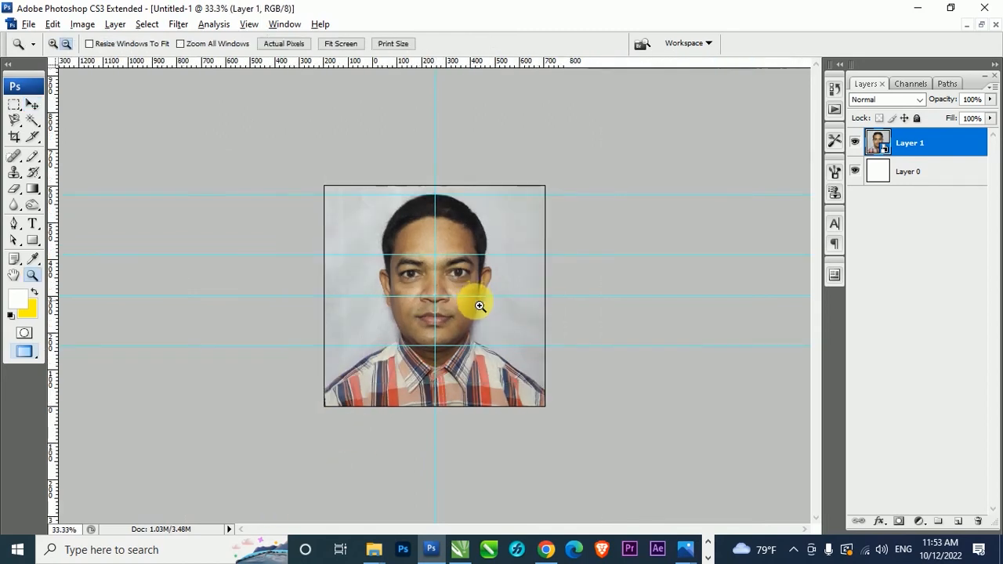
pyautogui.press('v')
pyautogui.click(311, 465)
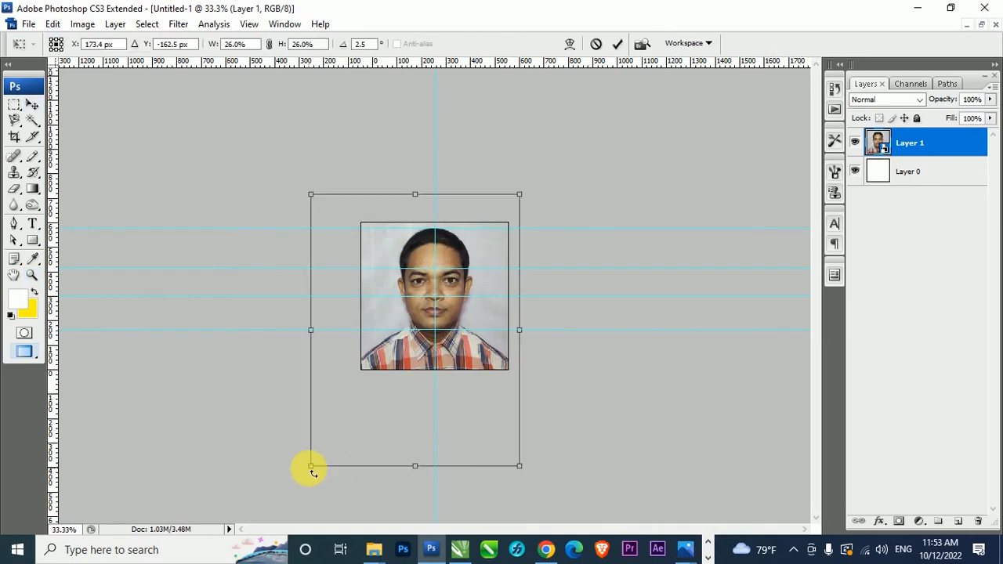
pyautogui.moveTo(311, 467); pyautogui.dragTo(314, 462)
pyautogui.press('Return')
# - Nudge the portrait about 4 px left to centre the face on the vertical guide, and hide the guides
pyautogui.press('z')
pyautogui.click(464, 385)
pyautogui.click(464, 385)
pyautogui.press('v')
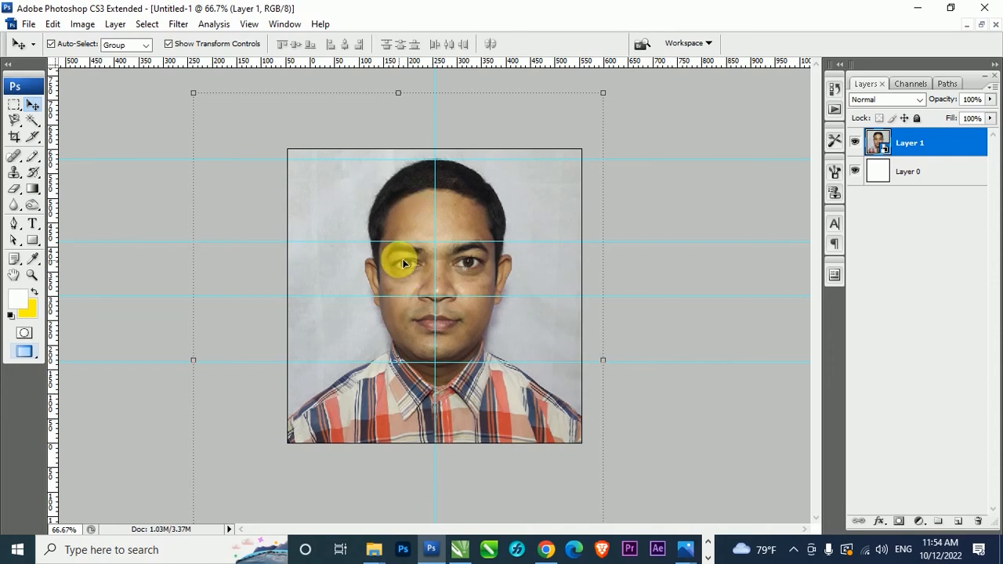
pyautogui.press('Left')
pyautogui.press('Left')
pyautogui.press('Left')
pyautogui.press('Left')
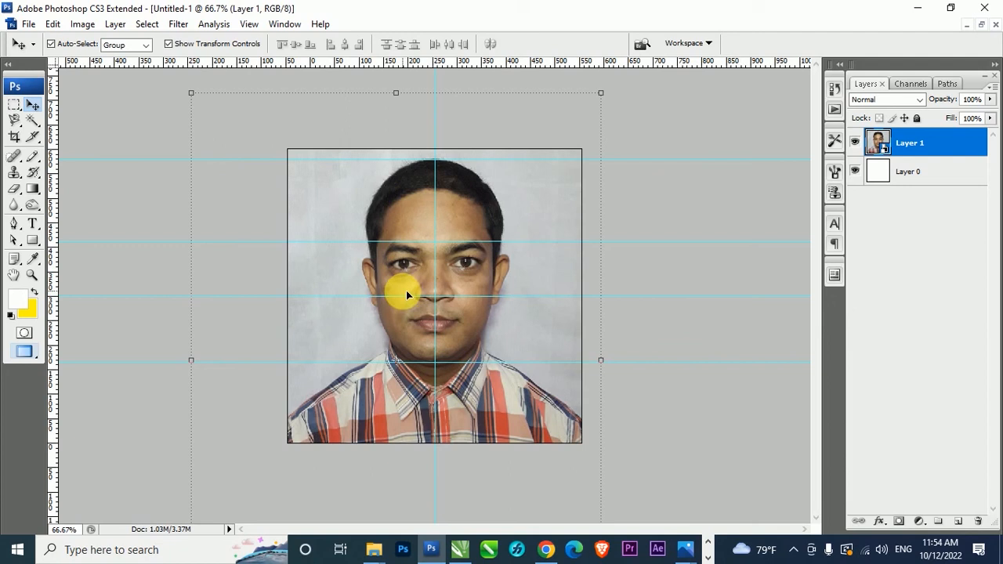
pyautogui.hotkey('ctrl', ';')
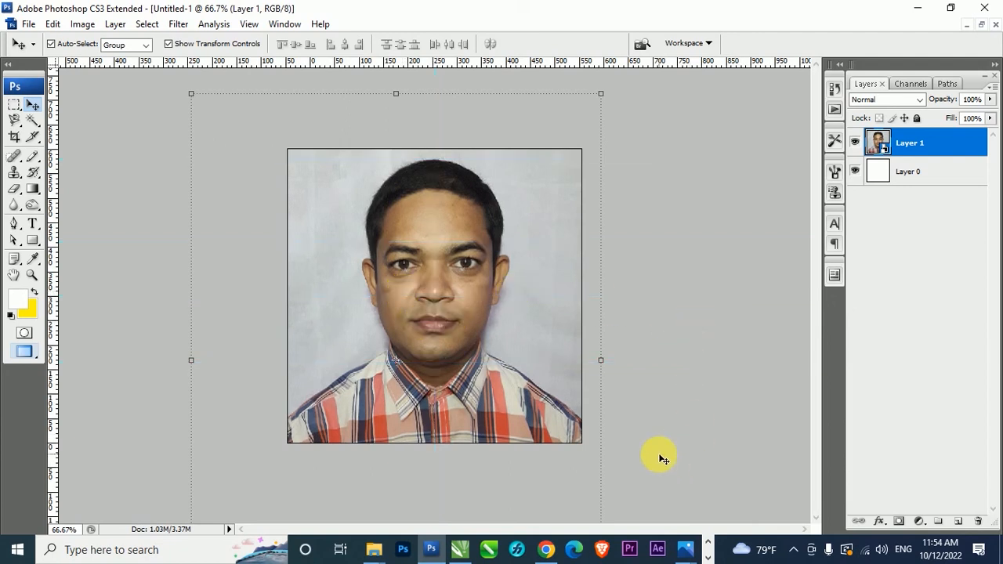
pyautogui.click(690, 415)
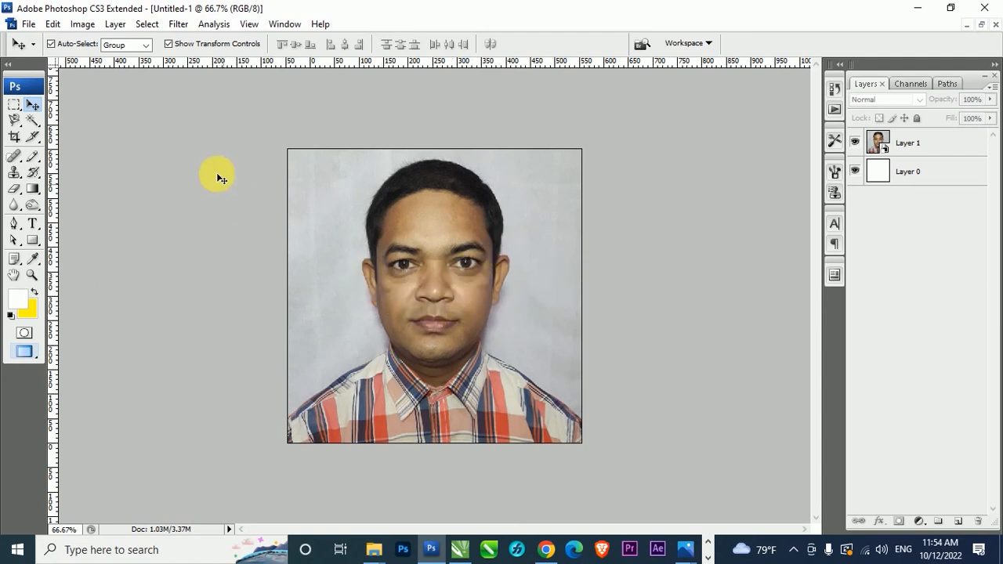
# - Rasterize the portrait smart object on Layer 1
pyautogui.click(895, 142)
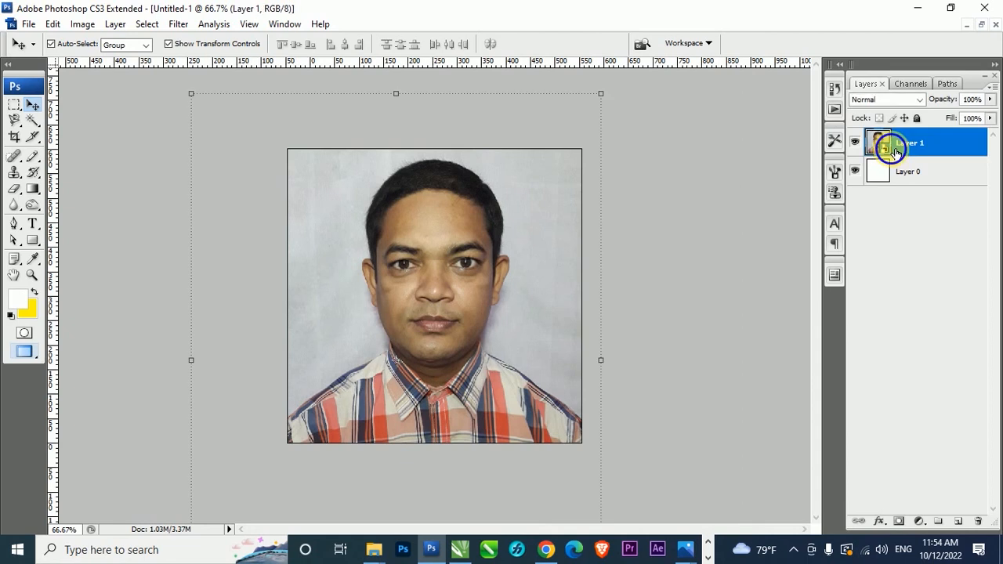
pyautogui.rightClick(891, 141)
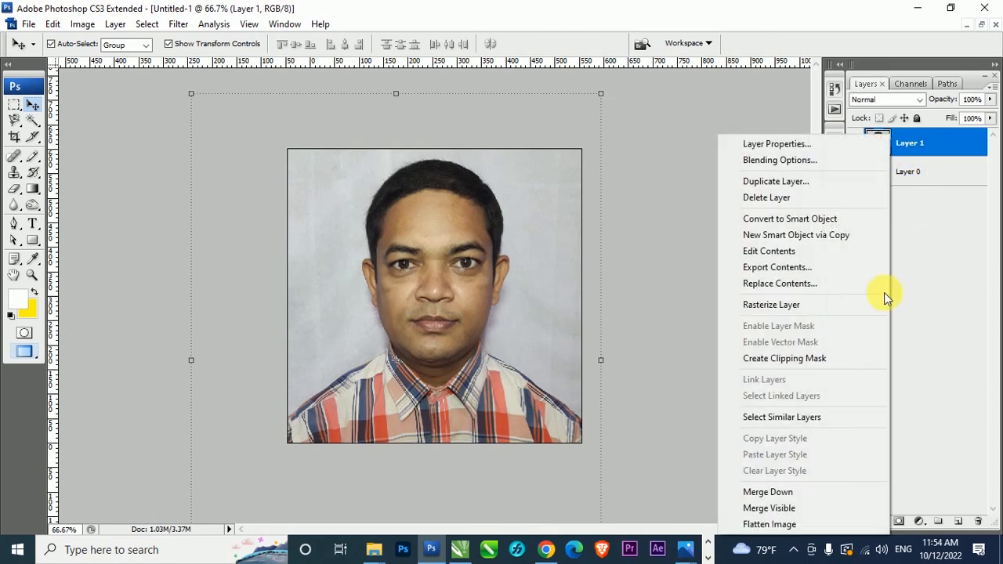
pyautogui.click(785, 306)
# - Apply a Brightness/Contrast adjustment to the portrait with brightness at +14 and the contrast fine-tuned
pyautogui.click(82, 24)
pyautogui.moveTo(110, 61)
pyautogui.click(252, 148)
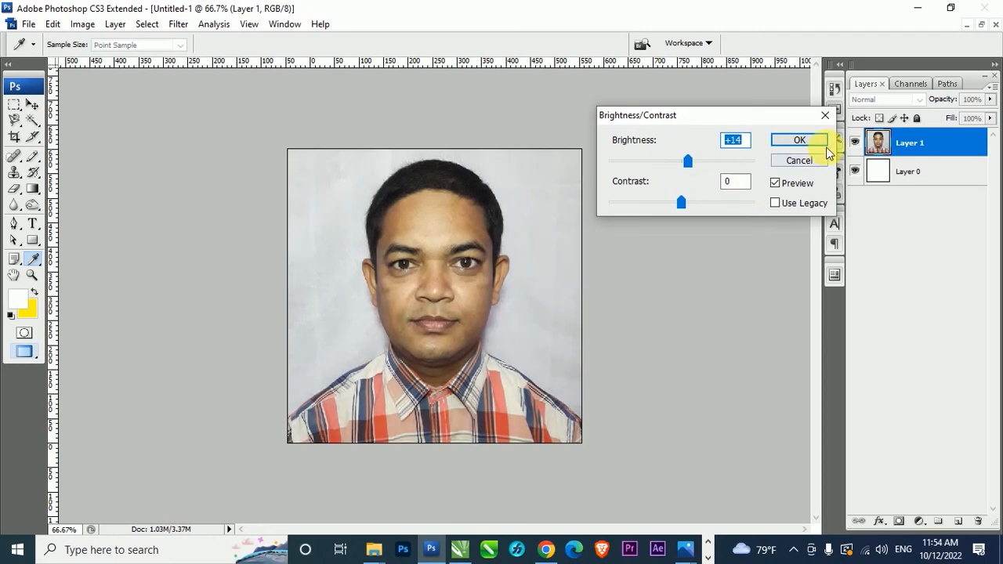
pyautogui.moveTo(680, 202); pyautogui.dragTo(660, 215)
pyautogui.click(799, 139)
pyautogui.press('v')
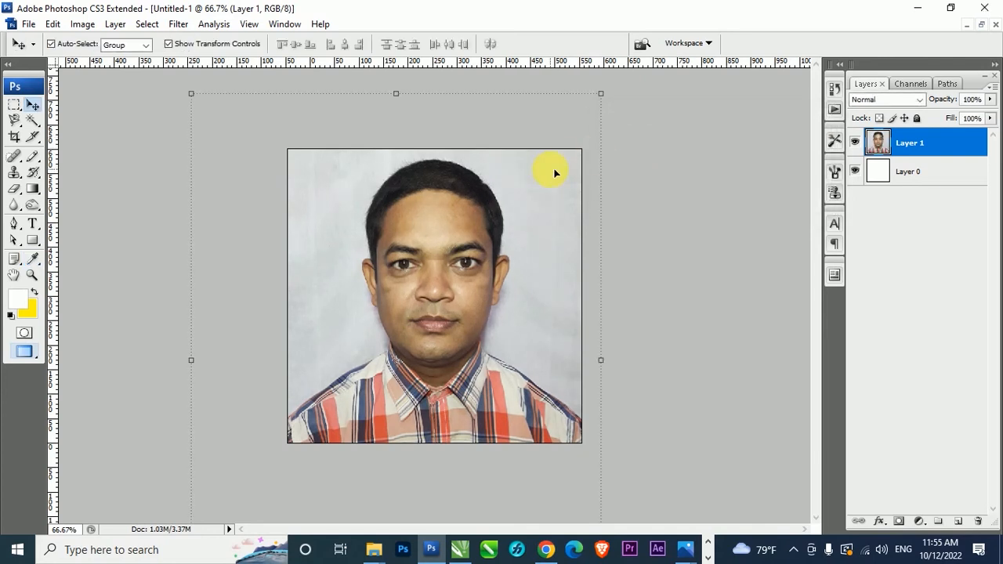
# - Crop the document to the full canvas to discard the parts of the portrait outside it
pyautogui.press('c')
pyautogui.moveTo(277, 134); pyautogui.dragTo(607, 462)
pyautogui.press('Return')
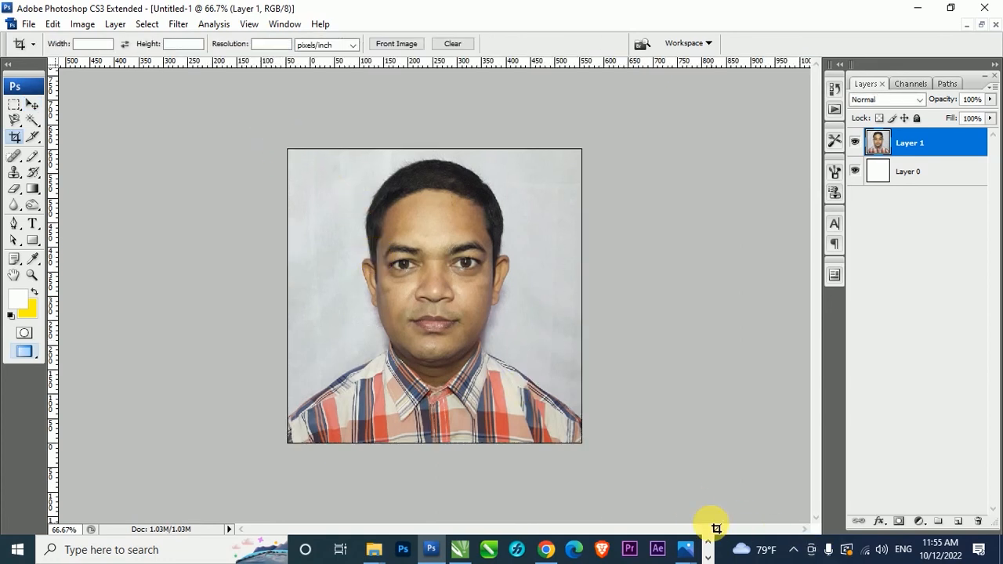
pyautogui.press('v')
# - Smooth the backdrop creases on the image's left side with a 60 px Clone Stamp at 50% opacity
pyautogui.press('z')
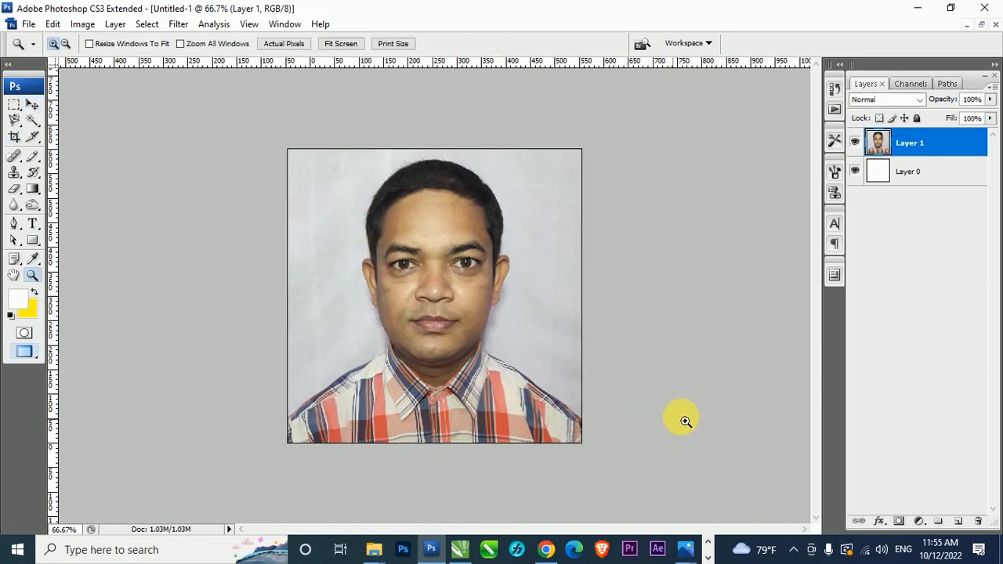
pyautogui.click(510, 393)
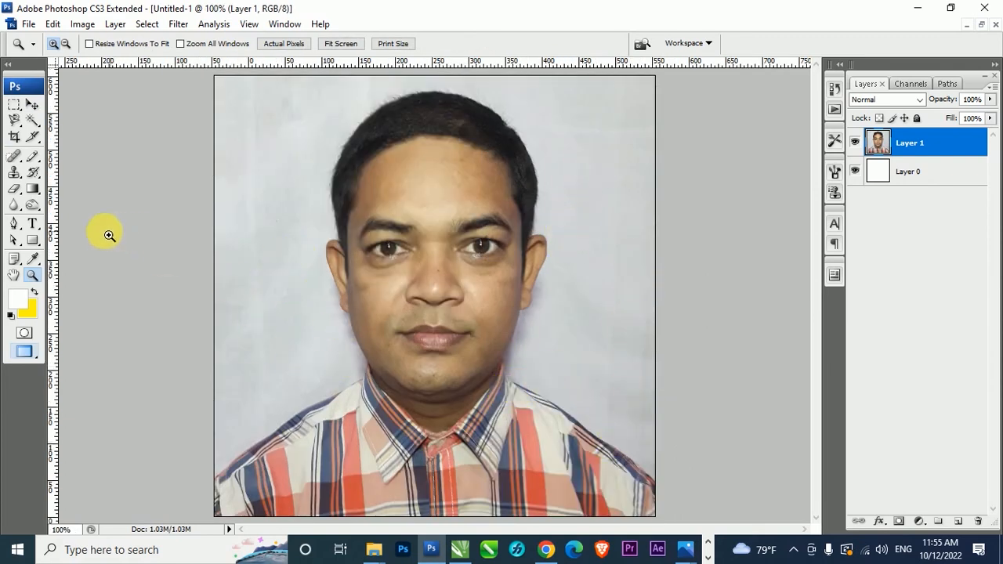
pyautogui.press('s')
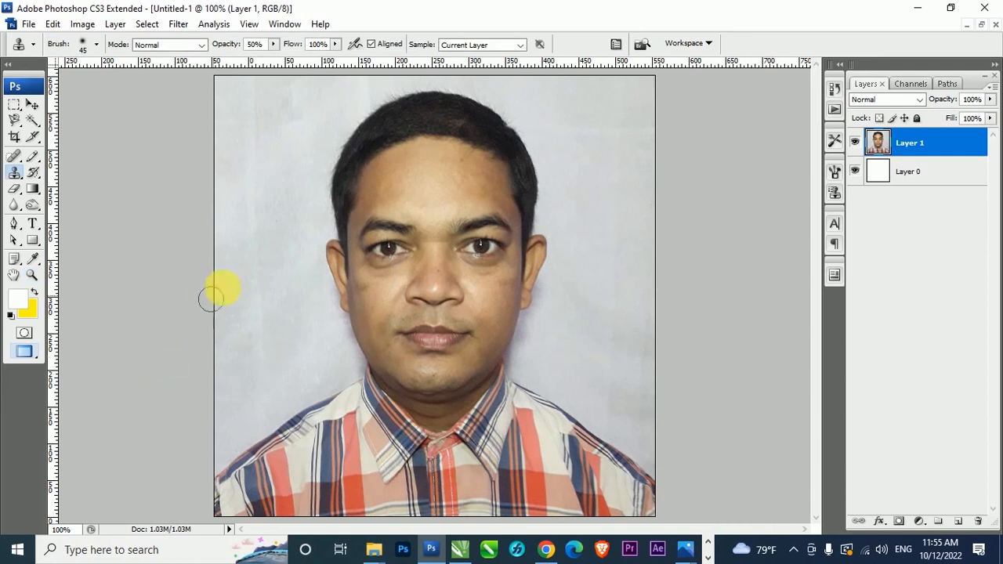
pyautogui.press(']')
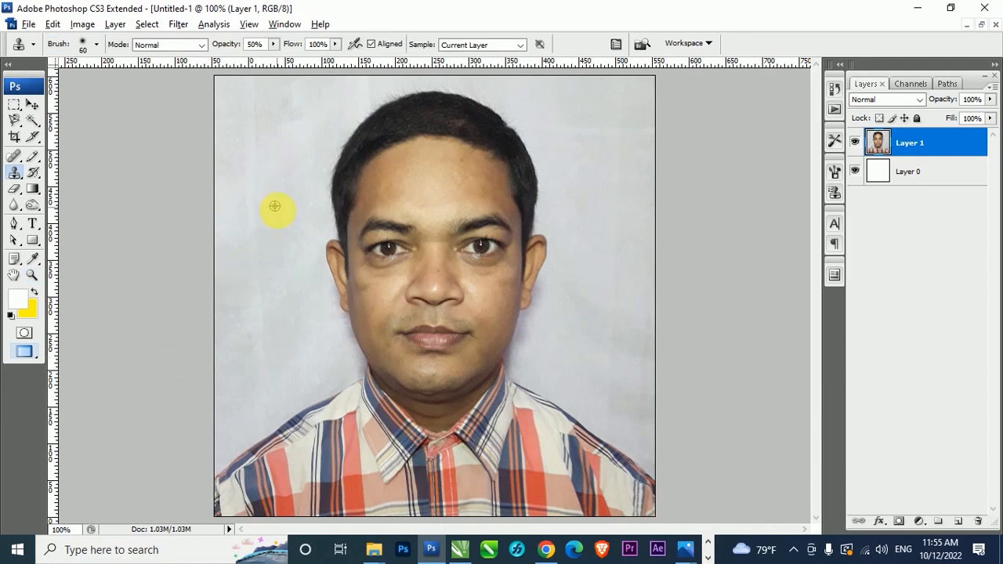
pyautogui.moveTo(254, 160)
pyautogui.mouseDown()
pyautogui.moveTo(253, 92)
pyautogui.moveTo(262, 369)
pyautogui.mouseUp()
pyautogui.moveTo(262, 278)
pyautogui.mouseDown()
pyautogui.moveTo(261, 422)
pyautogui.moveTo(257, 344)
pyautogui.moveTo(271, 293)
pyautogui.moveTo(244, 368)
pyautogui.moveTo(223, 133)
pyautogui.moveTo(254, 180)
pyautogui.moveTo(291, 147)
pyautogui.mouseUp()
pyautogui.keyDown('alt'); pyautogui.click(253, 180); pyautogui.keyUp('alt')
pyautogui.click(289, 149)
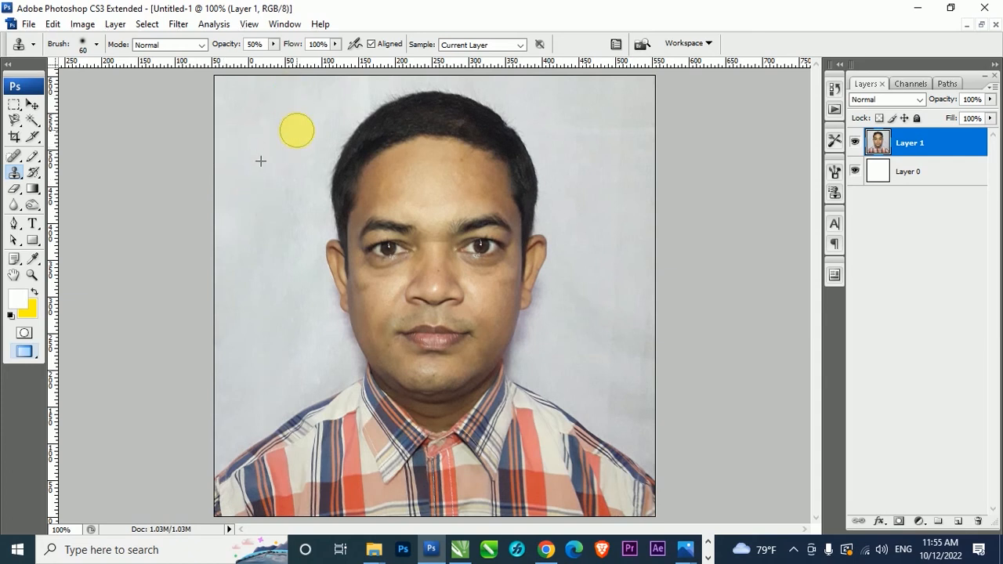
pyautogui.click(314, 179)
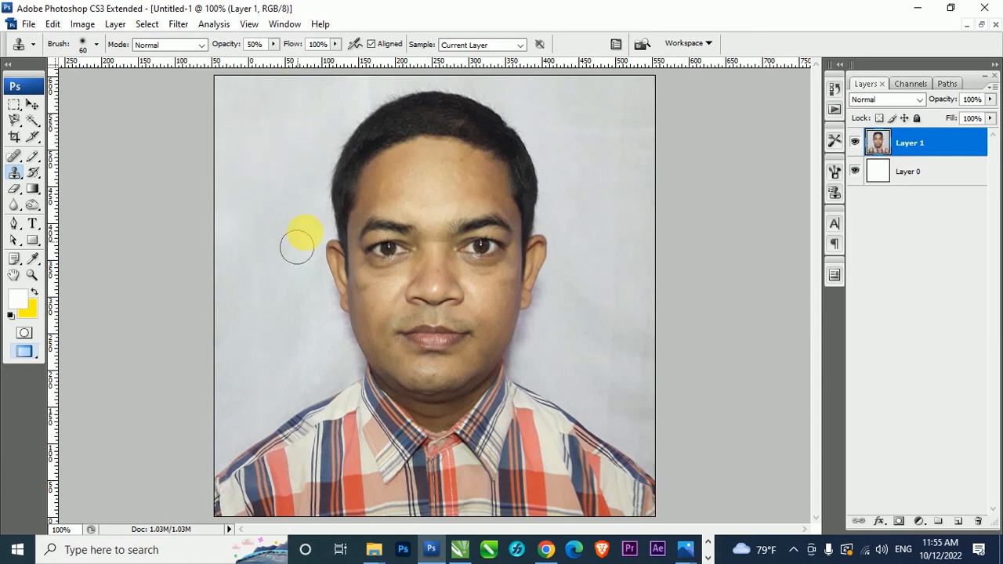
# - Clone clean backdrop over the shadows and blotches beside the neck and above both shoulders
pyautogui.keyDown('alt'); pyautogui.click(579, 352); pyautogui.keyUp('alt')
pyautogui.moveTo(563, 301)
pyautogui.mouseDown()
pyautogui.moveTo(554, 296)
pyautogui.moveTo(556, 347)
pyautogui.mouseUp()
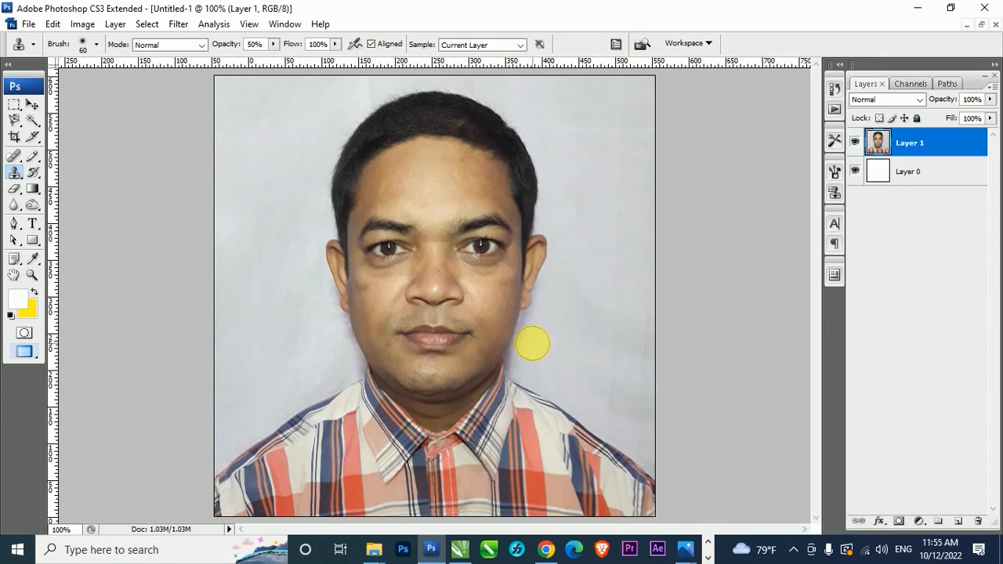
pyautogui.moveTo(535, 335)
pyautogui.mouseDown()
pyautogui.moveTo(552, 360)
pyautogui.moveTo(525, 365)
pyautogui.moveTo(604, 369)
pyautogui.moveTo(598, 378)
pyautogui.moveTo(635, 407)
pyautogui.moveTo(586, 236)
pyautogui.moveTo(601, 303)
pyautogui.moveTo(607, 175)
pyautogui.moveTo(598, 261)
pyautogui.moveTo(613, 259)
pyautogui.moveTo(619, 282)
pyautogui.moveTo(616, 373)
pyautogui.moveTo(617, 246)
pyautogui.moveTo(638, 366)
pyautogui.moveTo(640, 272)
pyautogui.moveTo(622, 270)
pyautogui.moveTo(604, 346)
pyautogui.moveTo(576, 279)
pyautogui.moveTo(623, 246)
pyautogui.moveTo(610, 107)
pyautogui.moveTo(610, 227)
pyautogui.moveTo(576, 99)
pyautogui.moveTo(578, 157)
pyautogui.moveTo(625, 145)
pyautogui.moveTo(633, 105)
pyautogui.moveTo(653, 159)
pyautogui.moveTo(646, 81)
pyautogui.moveTo(587, 153)
pyautogui.moveTo(541, 121)
pyautogui.moveTo(532, 92)
pyautogui.moveTo(555, 96)
pyautogui.moveTo(611, 143)
pyautogui.moveTo(606, 313)
pyautogui.moveTo(632, 274)
pyautogui.moveTo(643, 428)
pyautogui.moveTo(665, 462)
pyautogui.mouseUp()
pyautogui.keyDown('alt'); pyautogui.click(293, 367); pyautogui.keyUp('alt')
pyautogui.moveTo(326, 350)
pyautogui.mouseDown()
pyautogui.moveTo(292, 276)
pyautogui.moveTo(282, 186)
pyautogui.moveTo(294, 298)
pyautogui.moveTo(317, 354)
pyautogui.moveTo(317, 371)
pyautogui.moveTo(293, 385)
pyautogui.moveTo(330, 375)
pyautogui.moveTo(316, 356)
pyautogui.moveTo(321, 372)
pyautogui.moveTo(269, 405)
pyautogui.mouseUp()
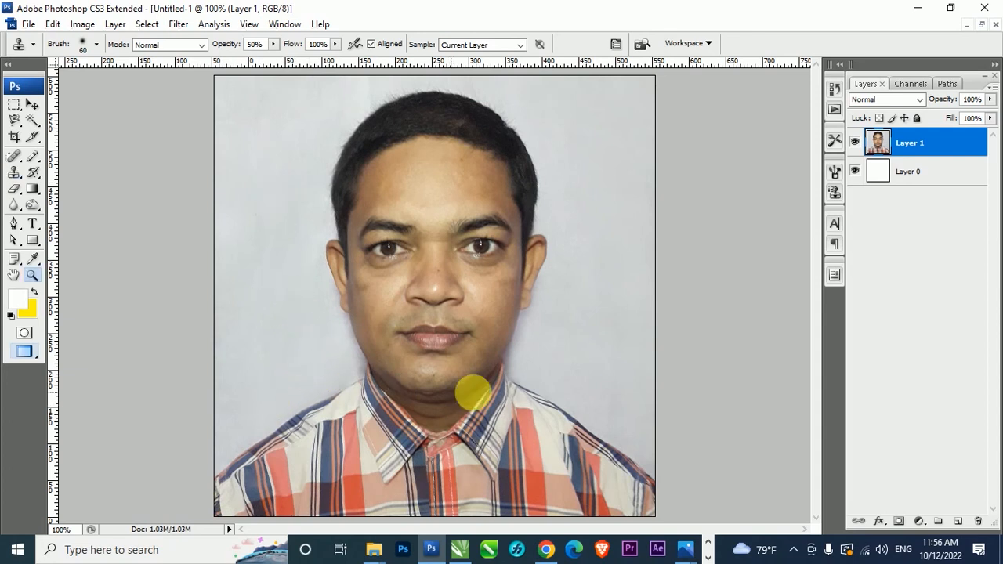
# - Crop the retouched photo to the full canvas bounds once more
pyautogui.press('z')
pyautogui.keyDown('alt'); pyautogui.click(513, 342); pyautogui.keyUp('alt')
pyautogui.keyDown('alt'); pyautogui.click(510, 340); pyautogui.keyUp('alt')
pyautogui.press('c')
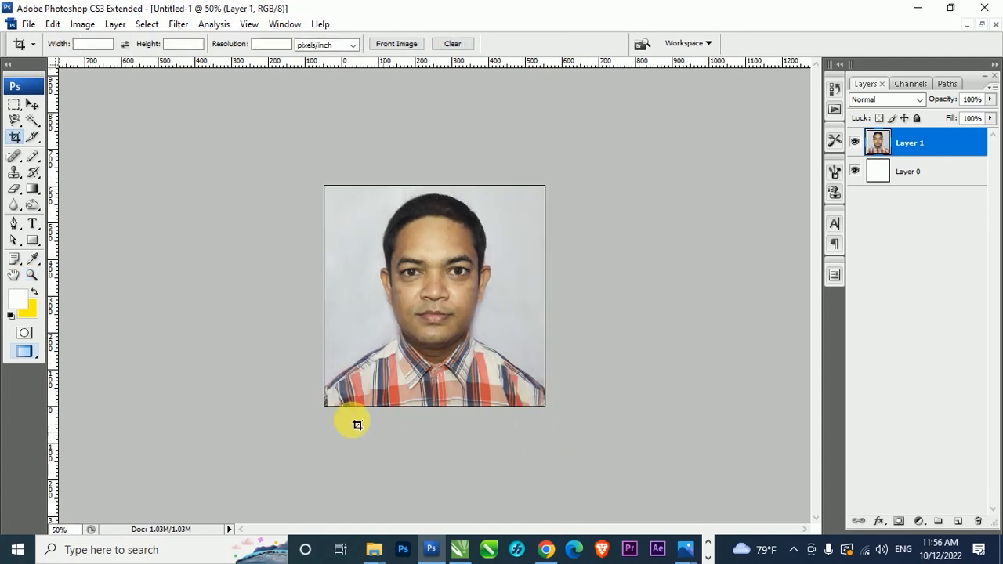
pyautogui.moveTo(313, 133); pyautogui.dragTo(738, 510)
pyautogui.press('Return')
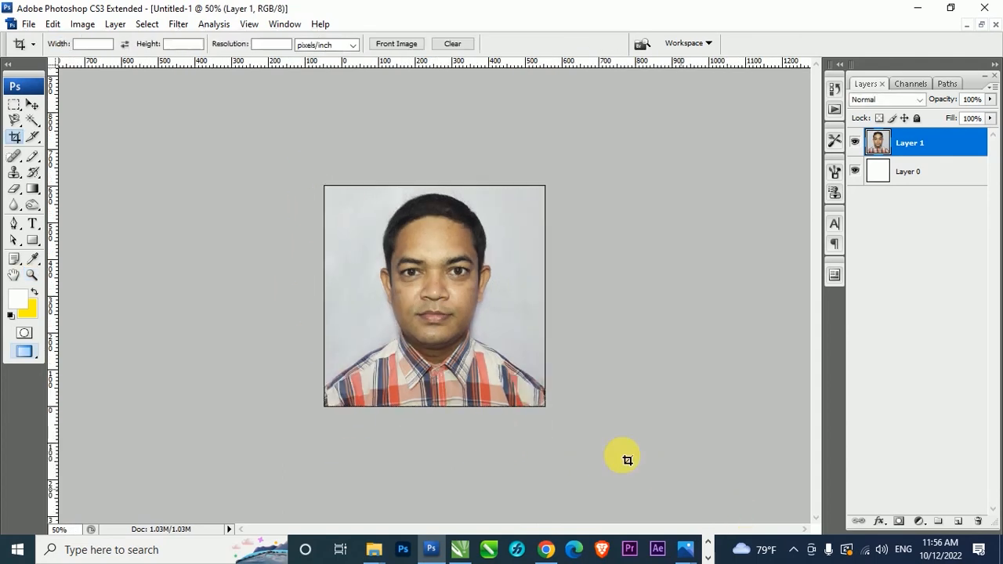
# - Save the photo to the Desktop as a JPEG named "my dv photo" with quality 11 and progressive format with 3 scans
pyautogui.hotkey('ctrl', 'shift', 's')
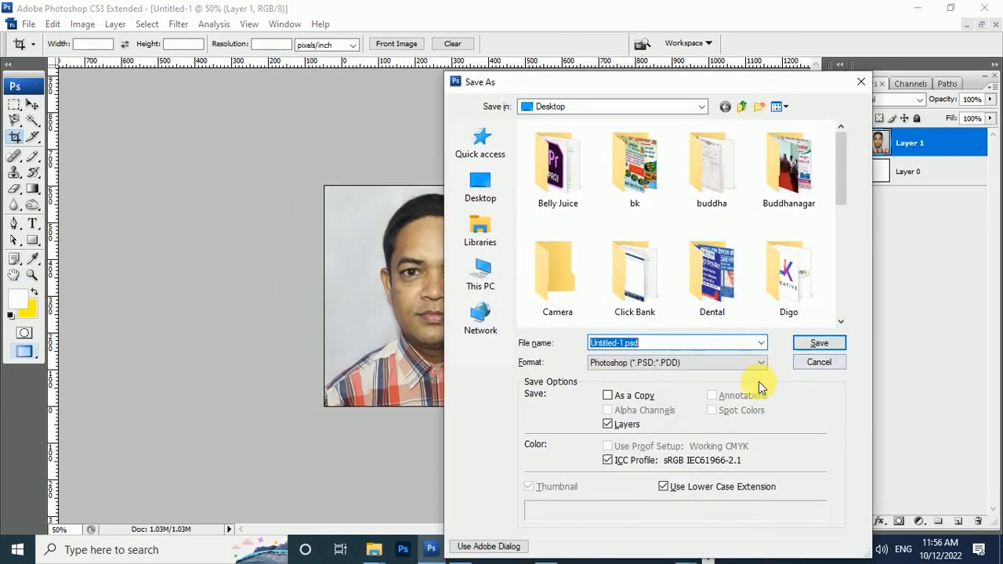
pyautogui.click(756, 362)
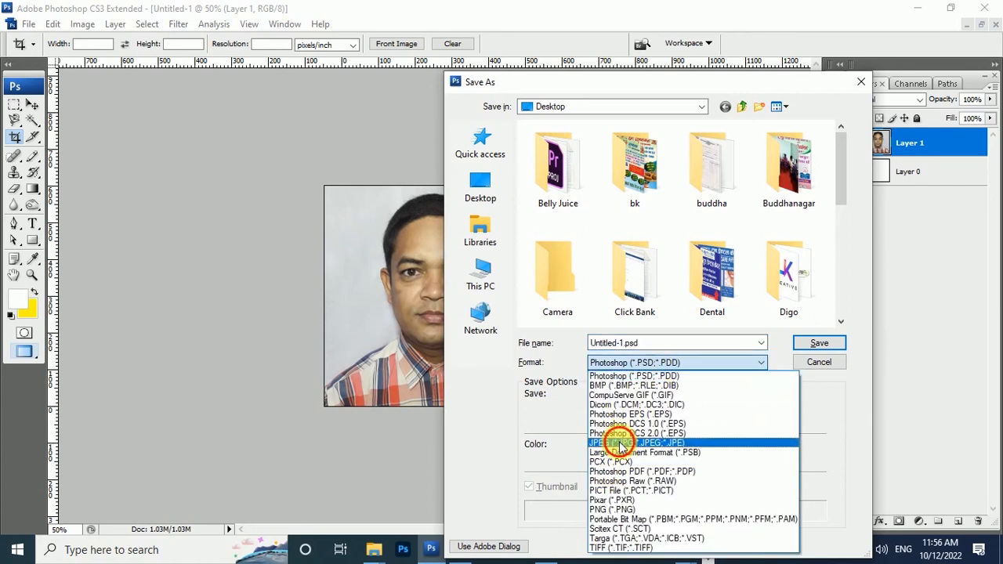
pyautogui.click(620, 443)
pyautogui.doubleClick(630, 344)
pyautogui.write('my d')
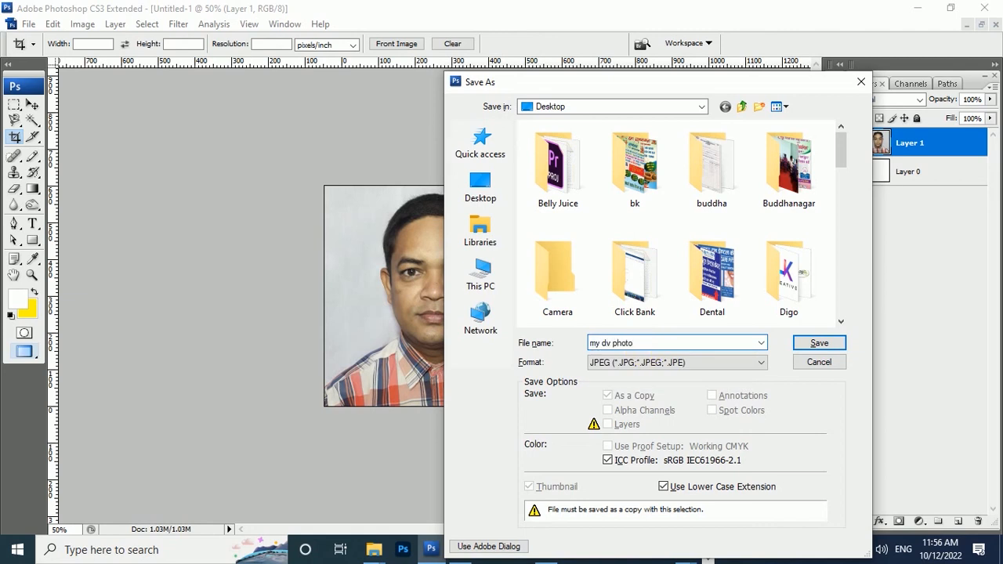
pyautogui.write('v photo')
pyautogui.click(815, 343)
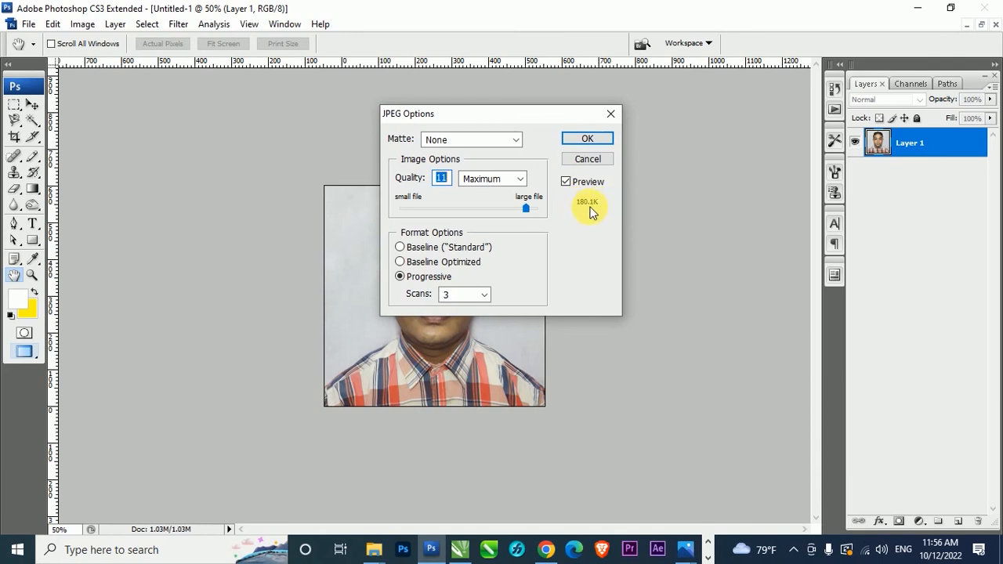
pyautogui.click(499, 373)
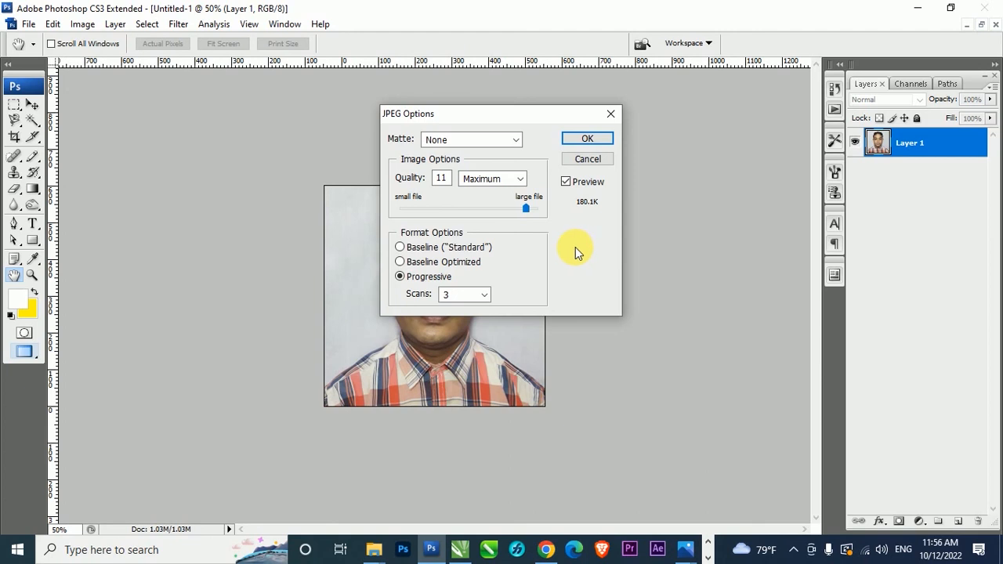
pyautogui.click(592, 140)
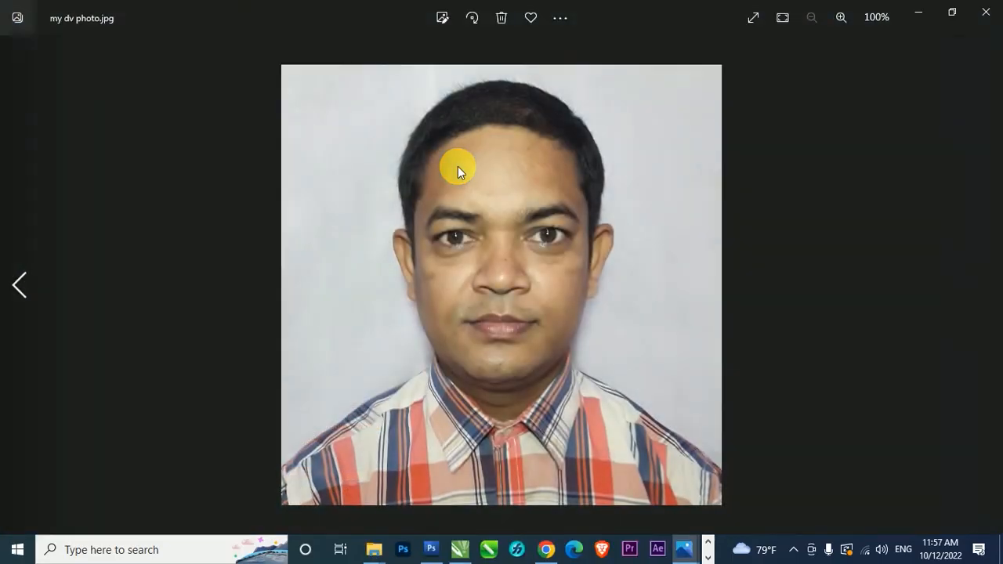